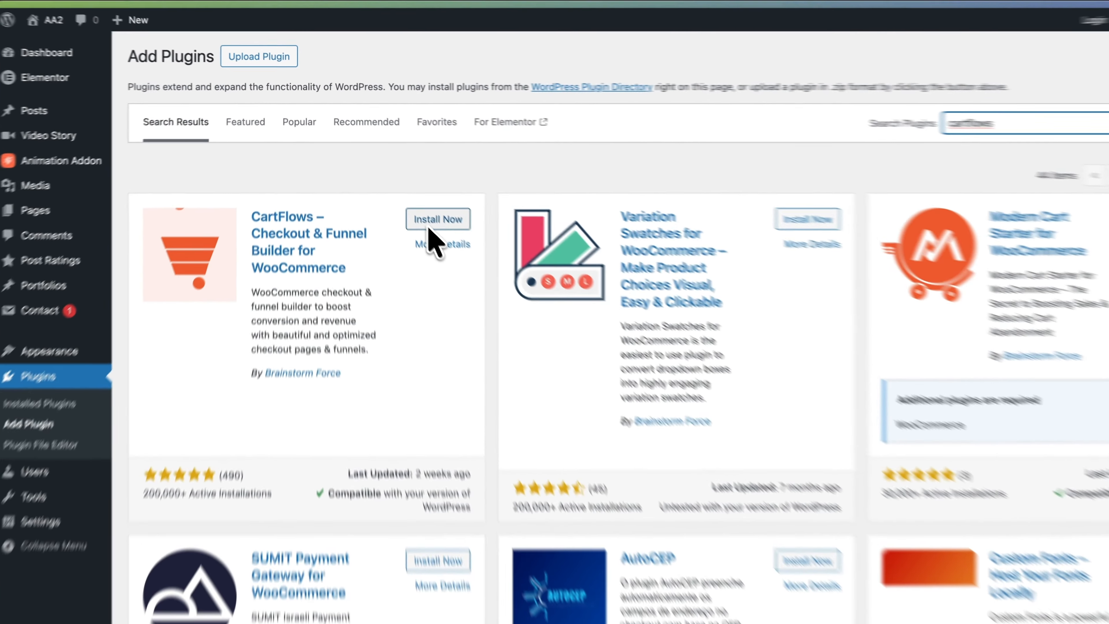
Install the CartFlows – Checkout & Funnel Builder for WooCommerce plugin from the plugin search results.
left_click(409, 191)
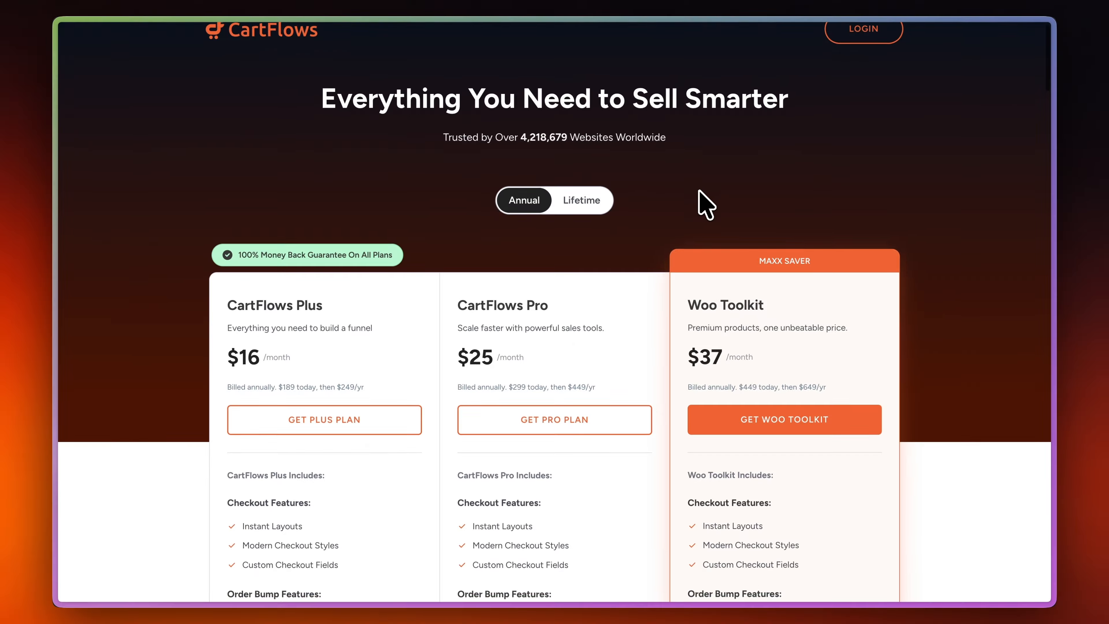
scroll(698, 193, "down", 5)
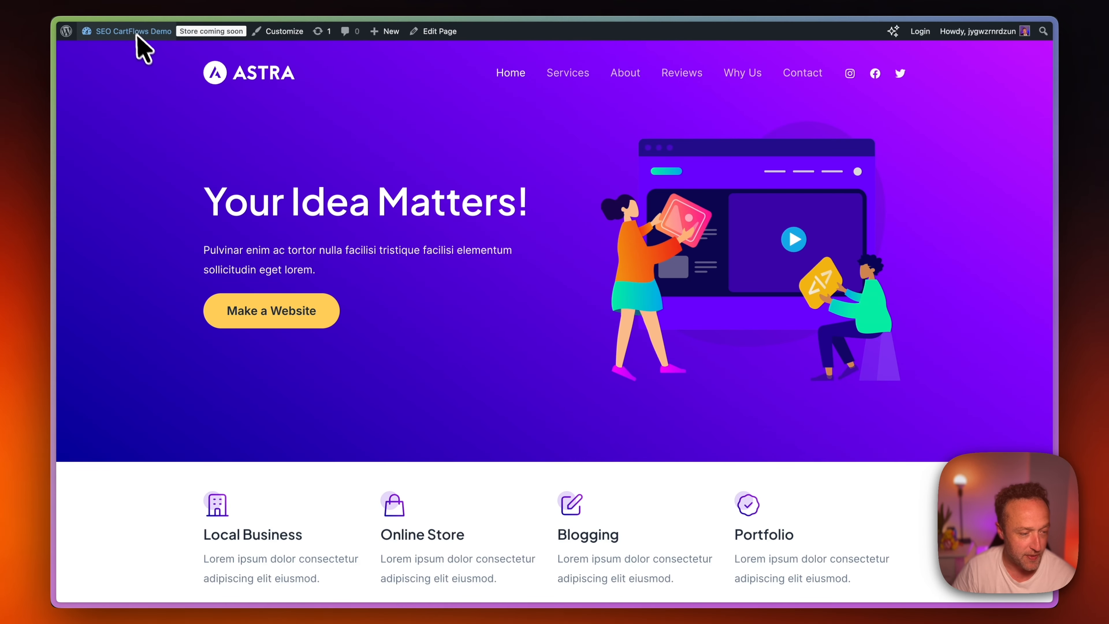
Go to the site's admin dashboard and start a new product titled "Free SEO Guide".
mouse_move(124, 35)
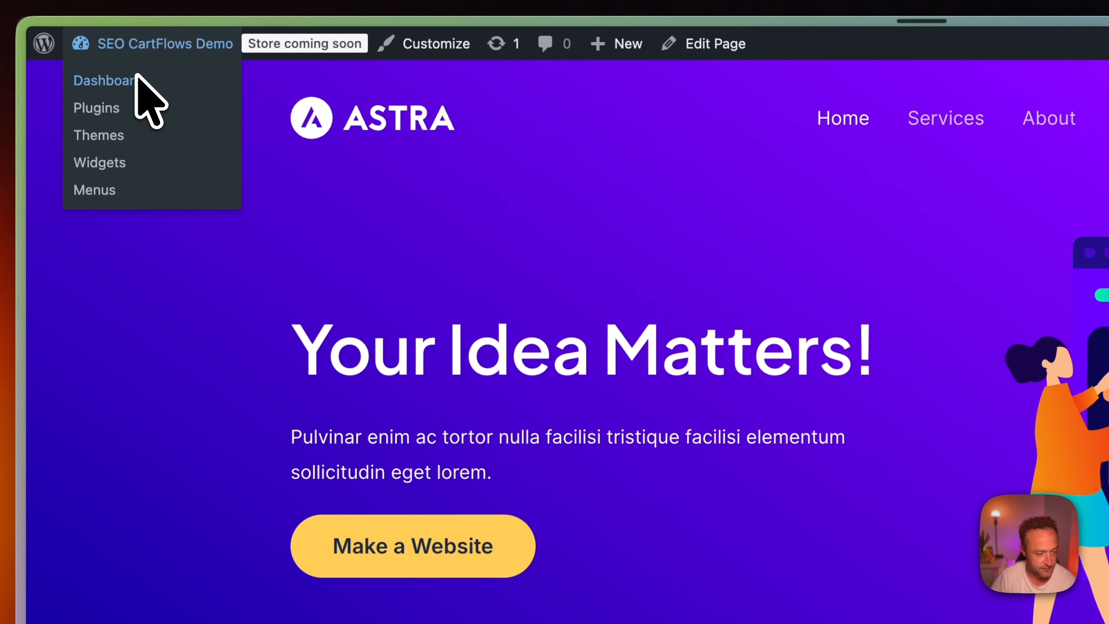
left_click(137, 79)
mouse_move(87, 340)
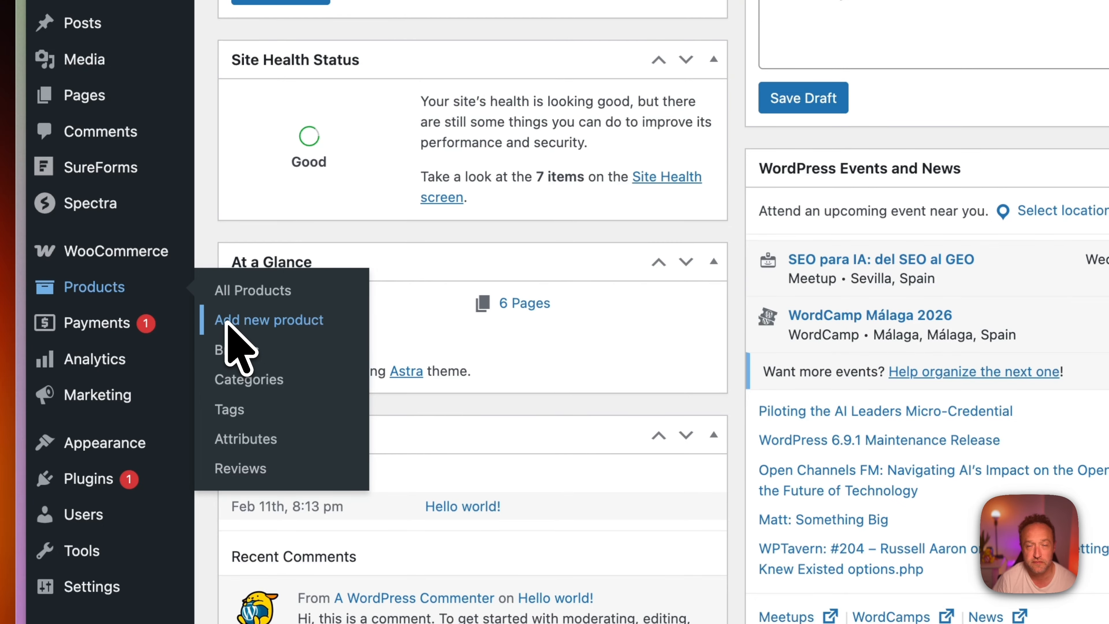
left_click(227, 323)
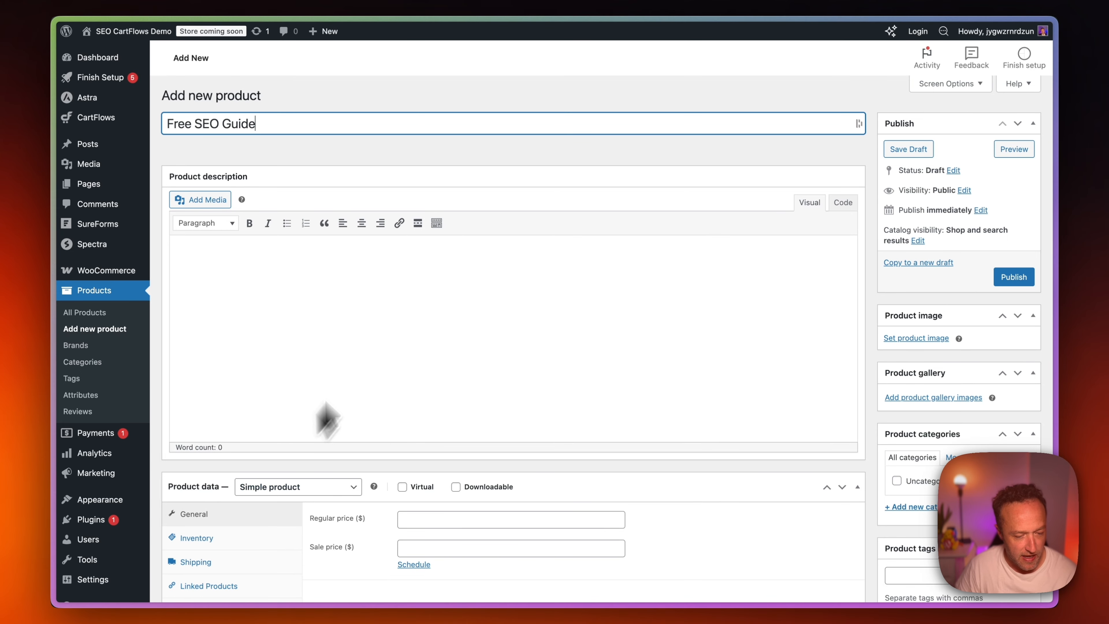
Mark the Free SEO Guide product as virtual and set its regular price to 0.
scroll(420, 302, "down", 5)
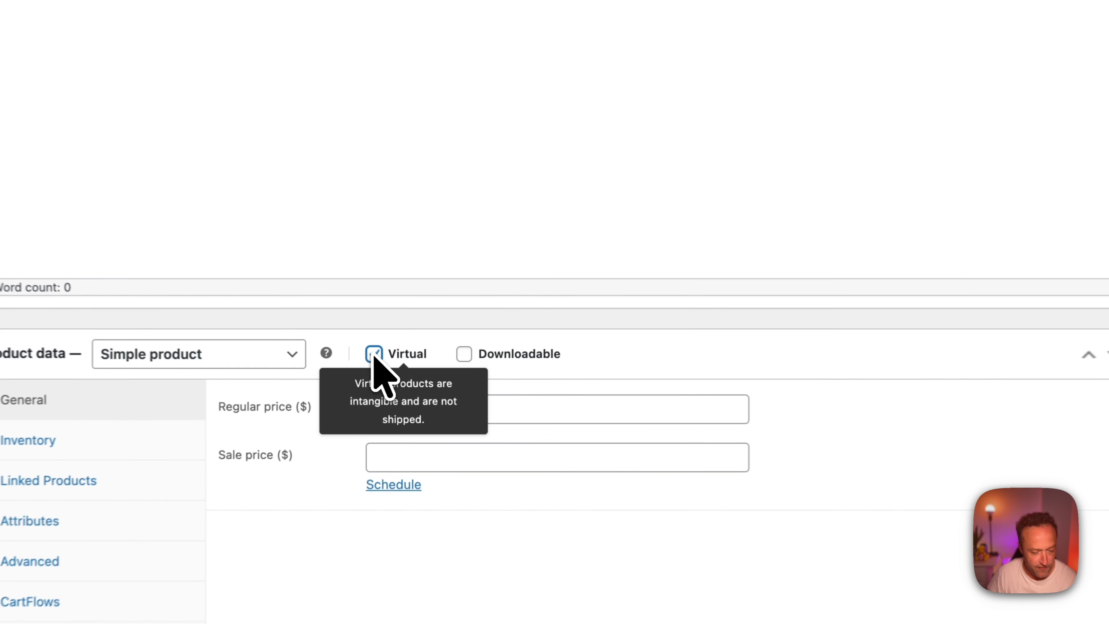
left_click(402, 363)
left_click(471, 399)
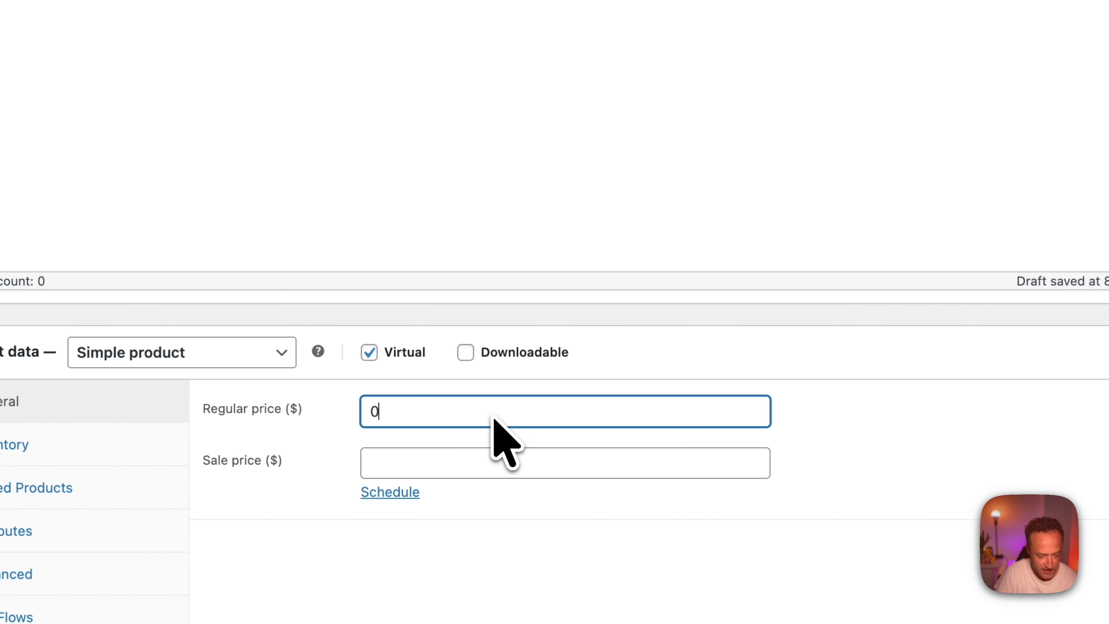
left_click(677, 225)
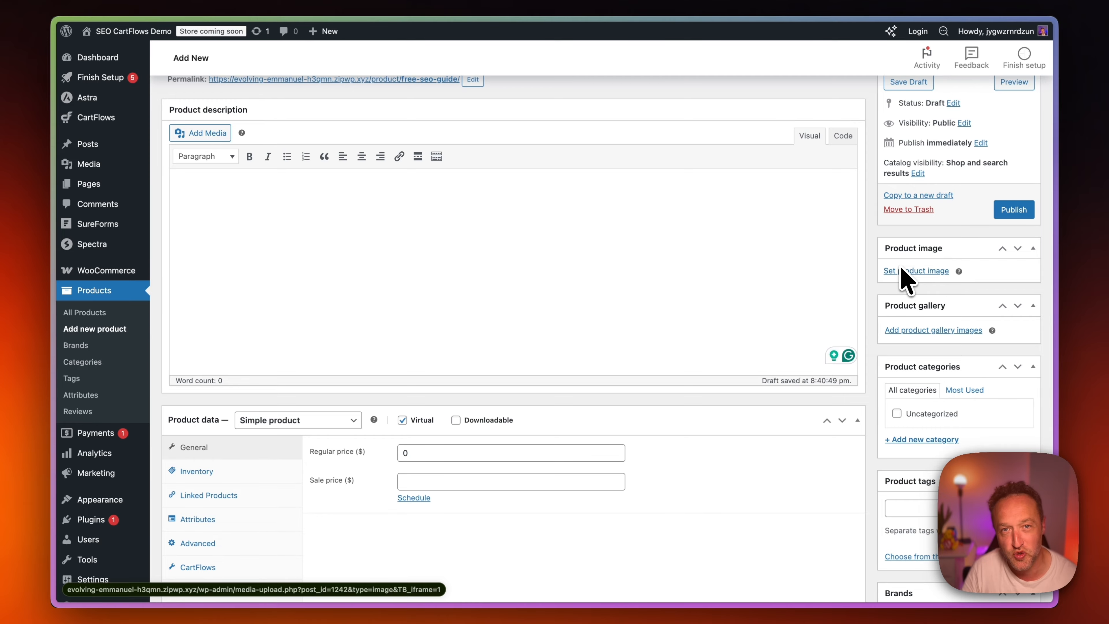
Upload SEO Secrets Cover 2.png from the Downloads folder as the product image.
left_click(903, 271)
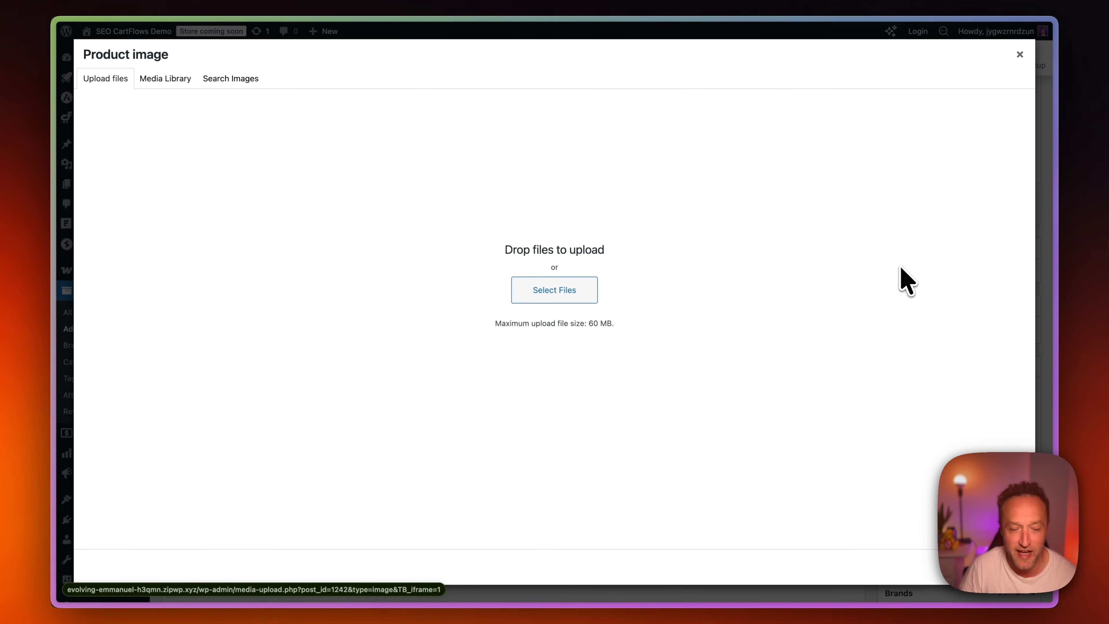
left_click(592, 295)
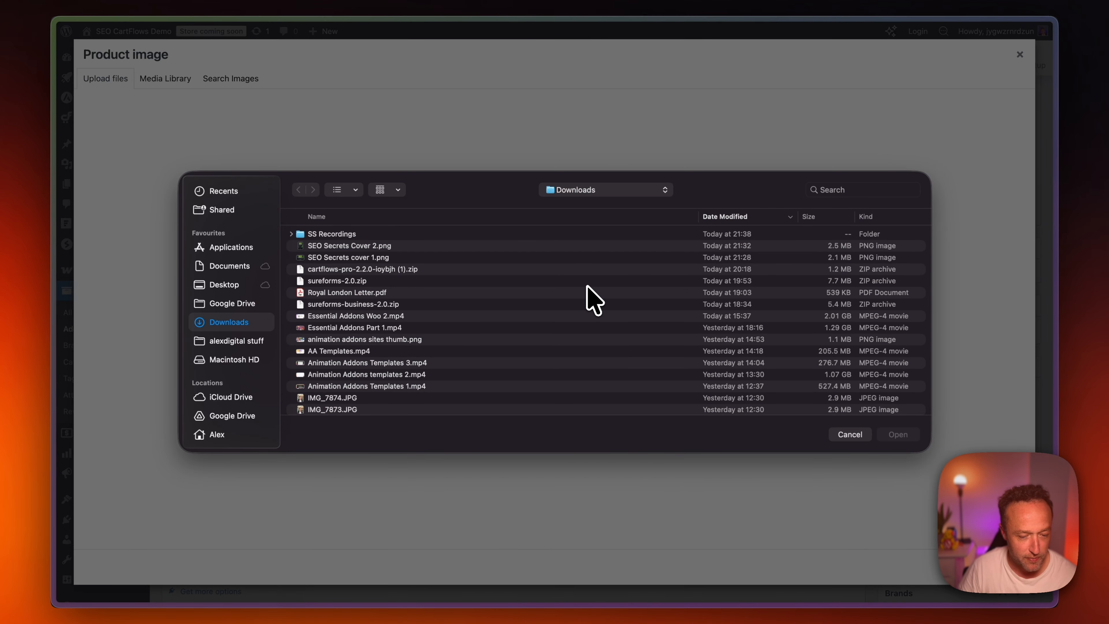
double_click(409, 246)
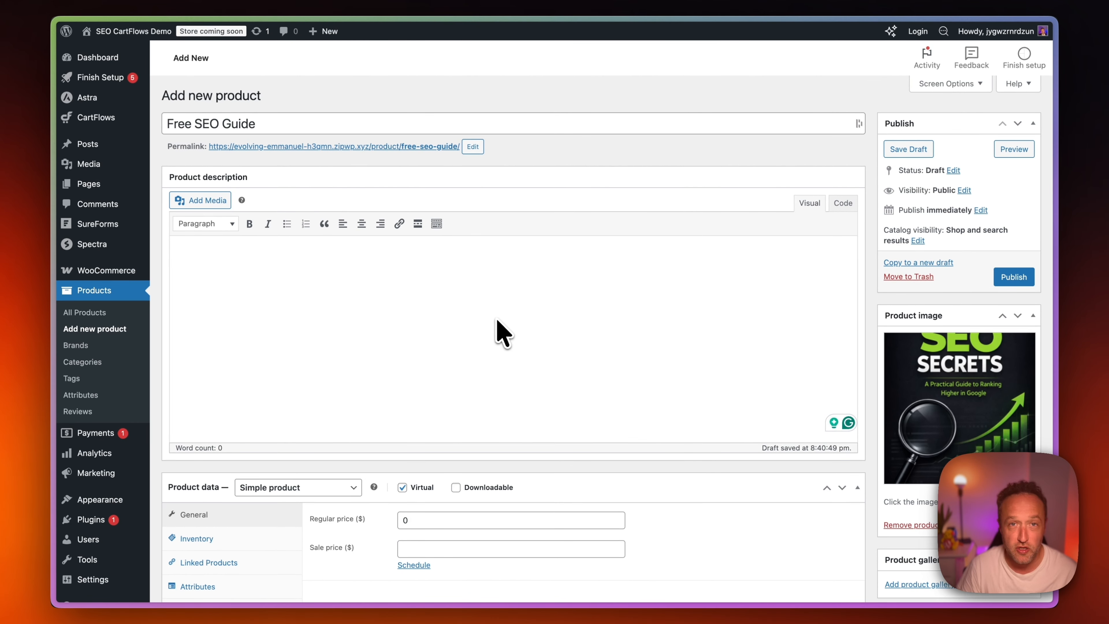
Write a product short description starting with "Free SEO Guide on how" and publish the product.
scroll(502, 306, "down", 10)
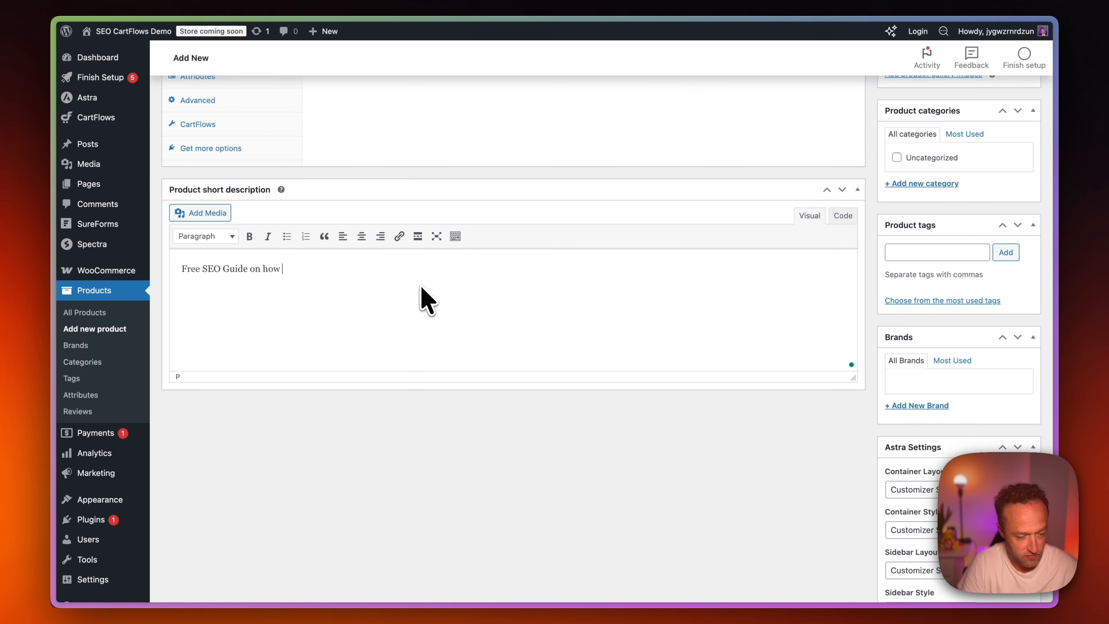
scroll(425, 300, "up", 10)
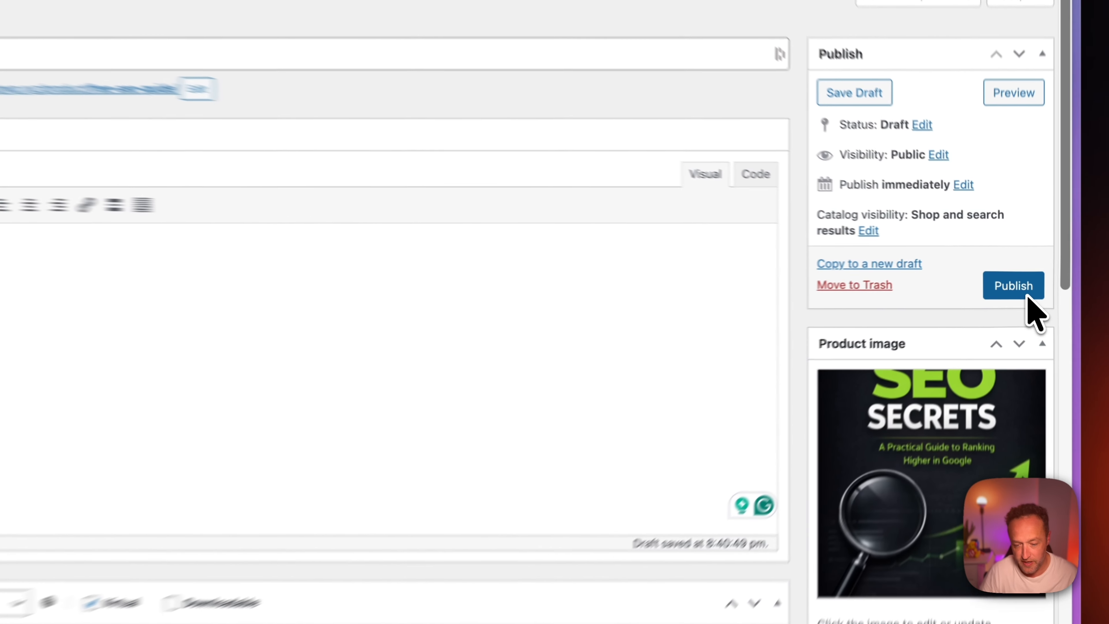
left_click(1022, 279)
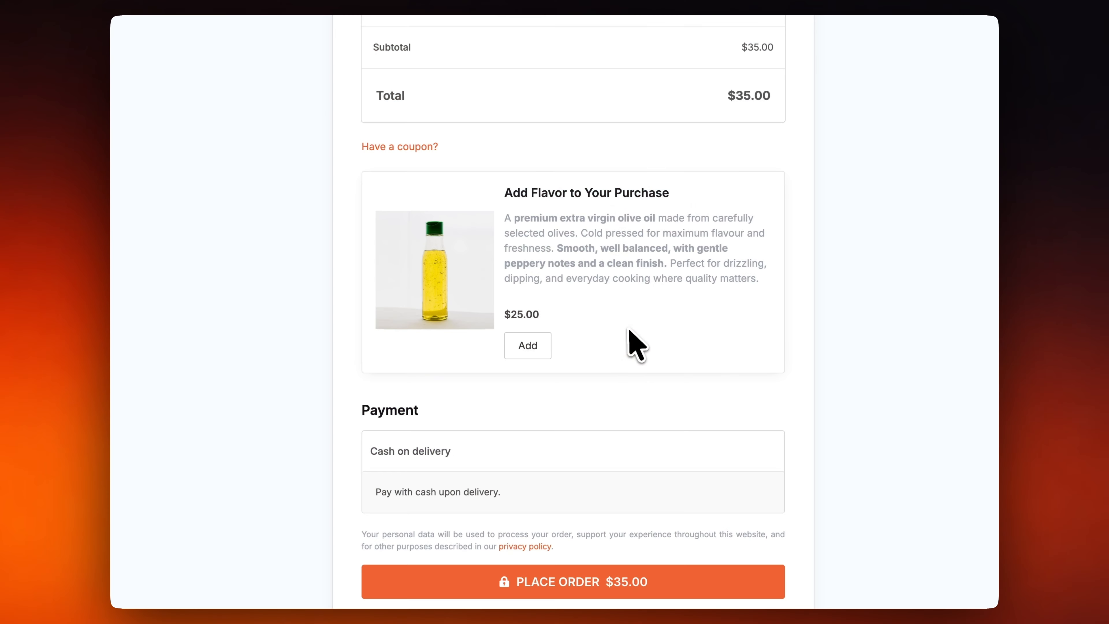
Add the "Add Flavor to Your Purchase" olive oil order bump to the checkout order.
left_click(508, 333)
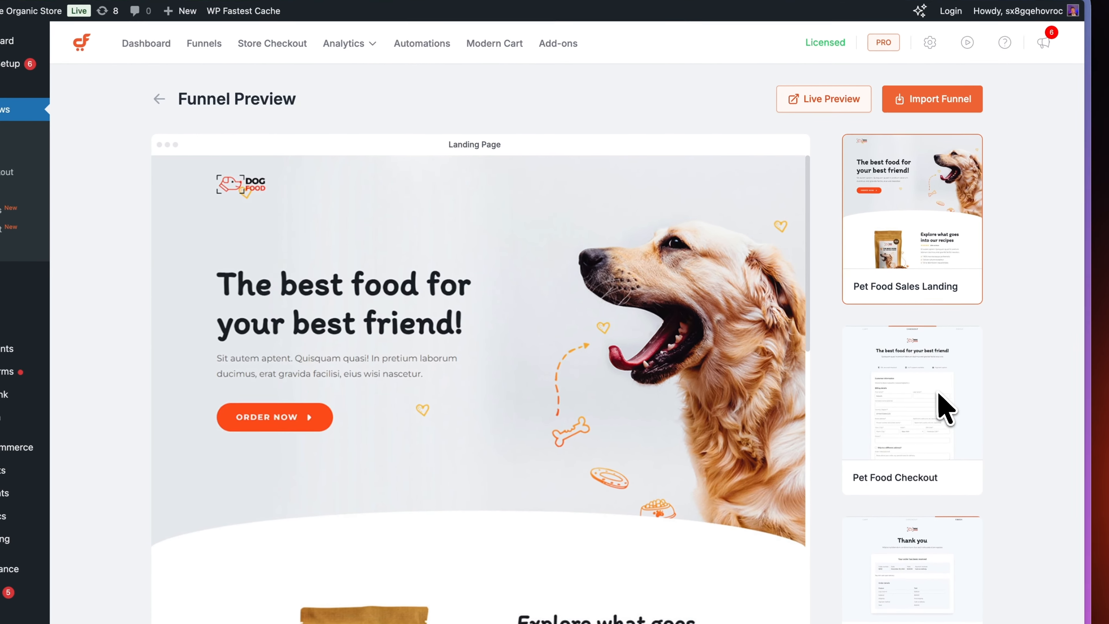
Preview the Checkout and Thank You pages of the Pet Food funnel template.
left_click(943, 406)
scroll(1052, 293, "down", 5)
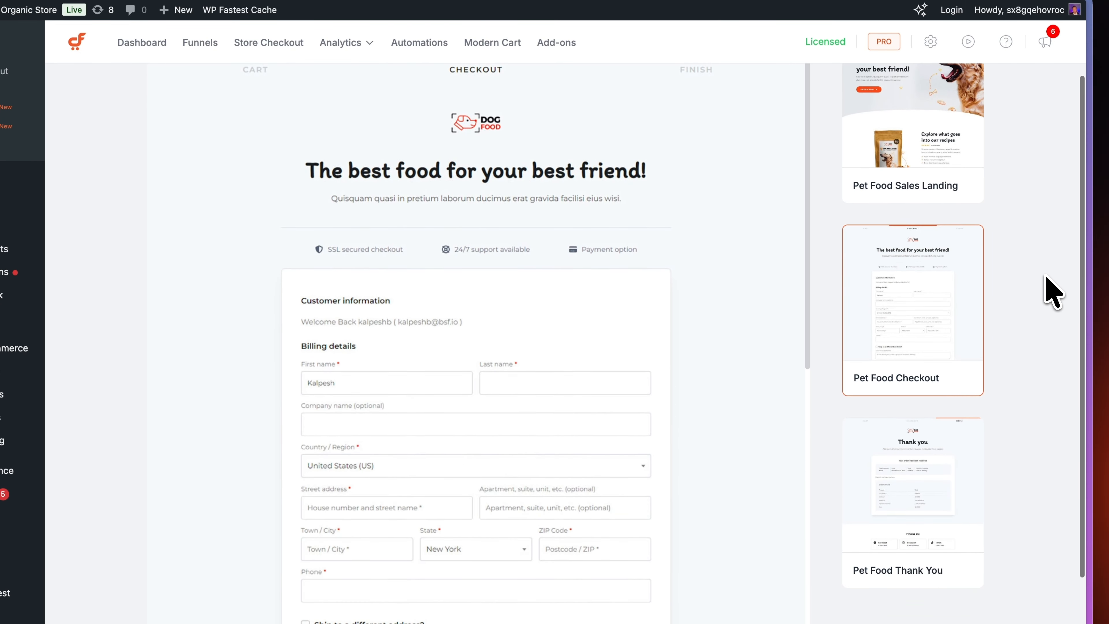
scroll(782, 310, "down", 7)
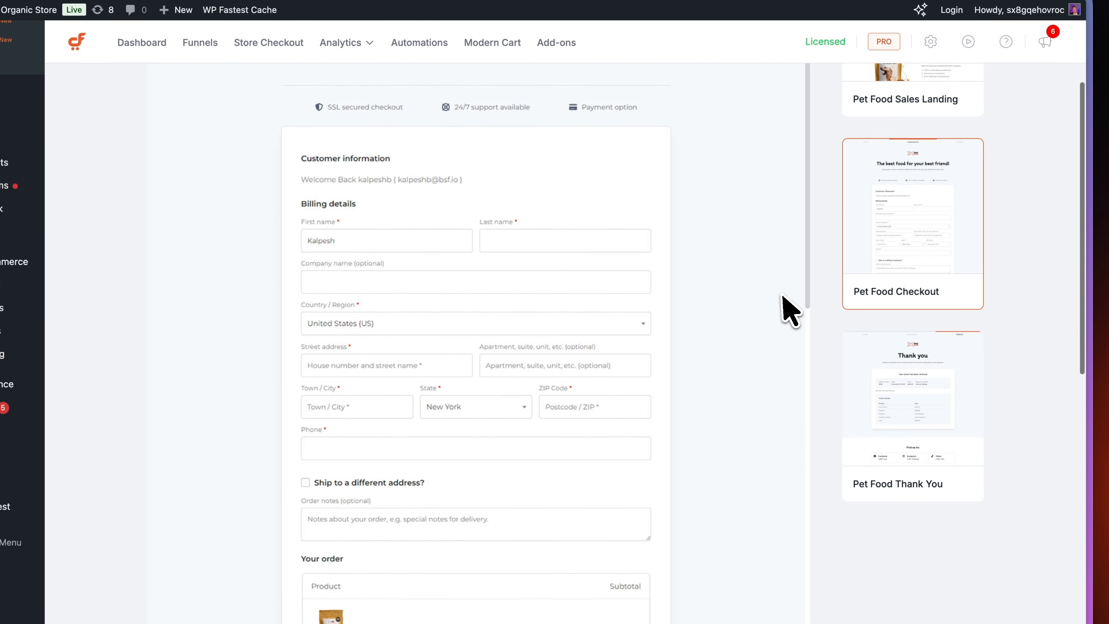
left_click(895, 430)
scroll(784, 369, "down", 4)
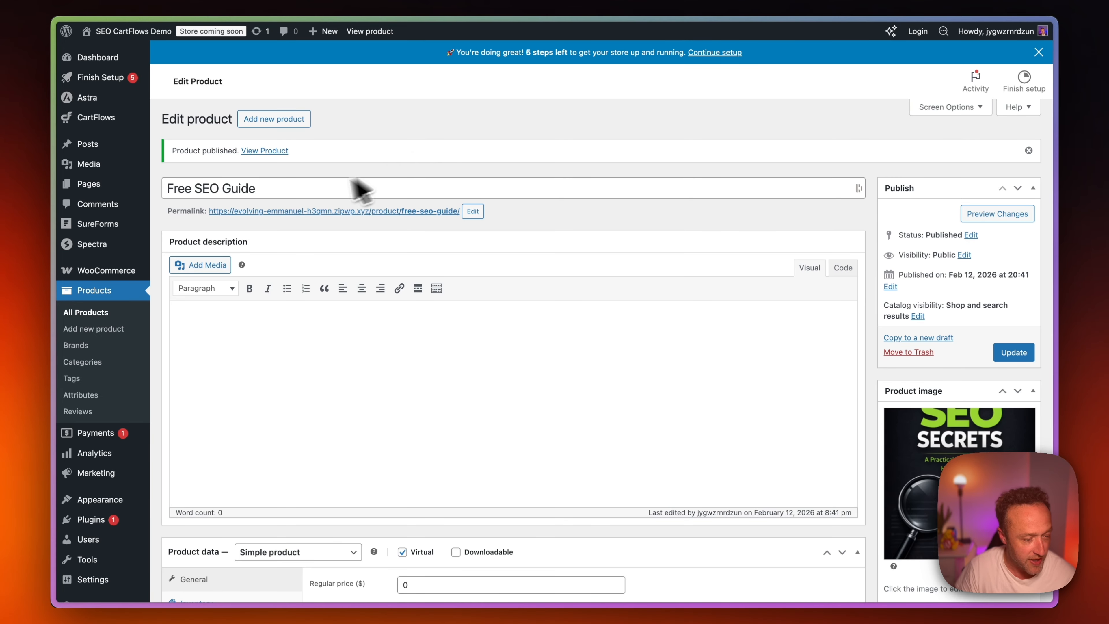
Start creating a new funnel in the CartFlows funnels section of the SEO CartFlows Demo site.
mouse_move(119, 124)
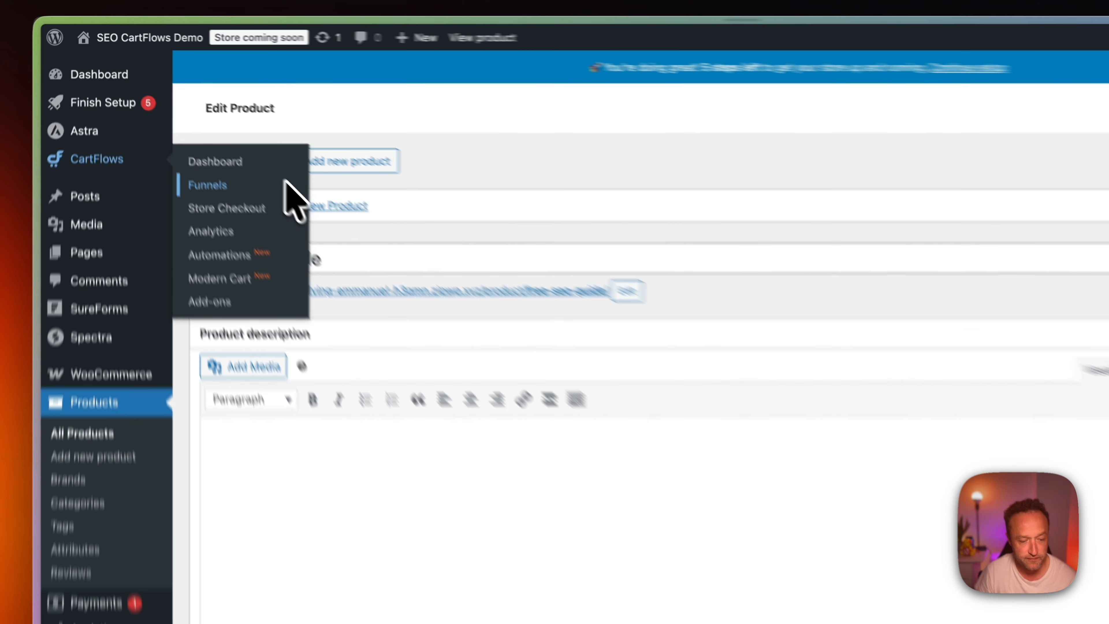
left_click(286, 184)
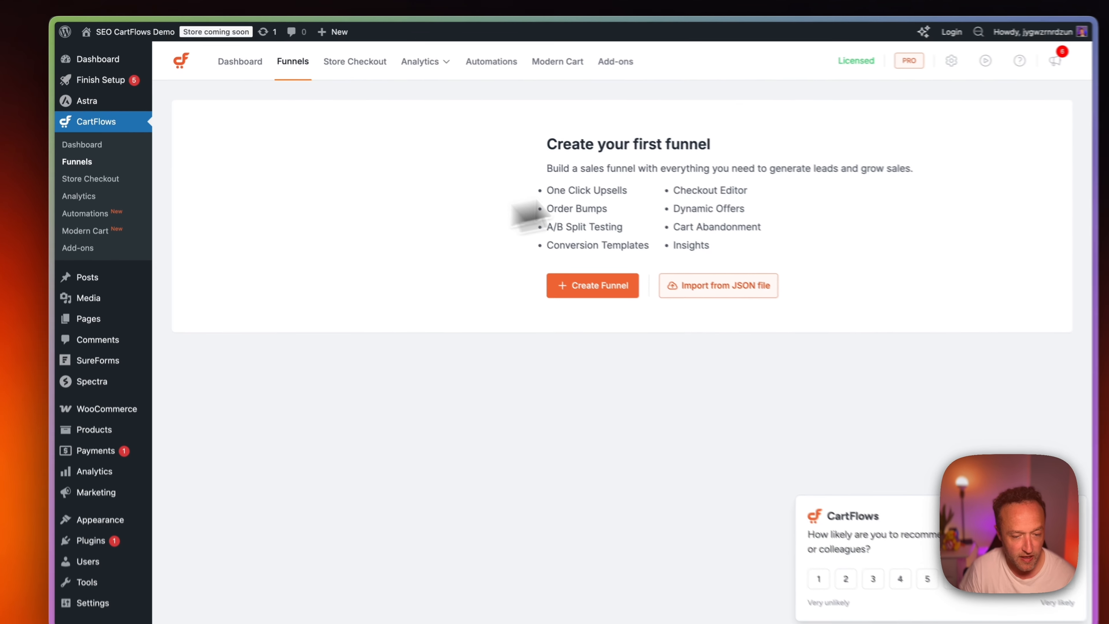
left_click(574, 287)
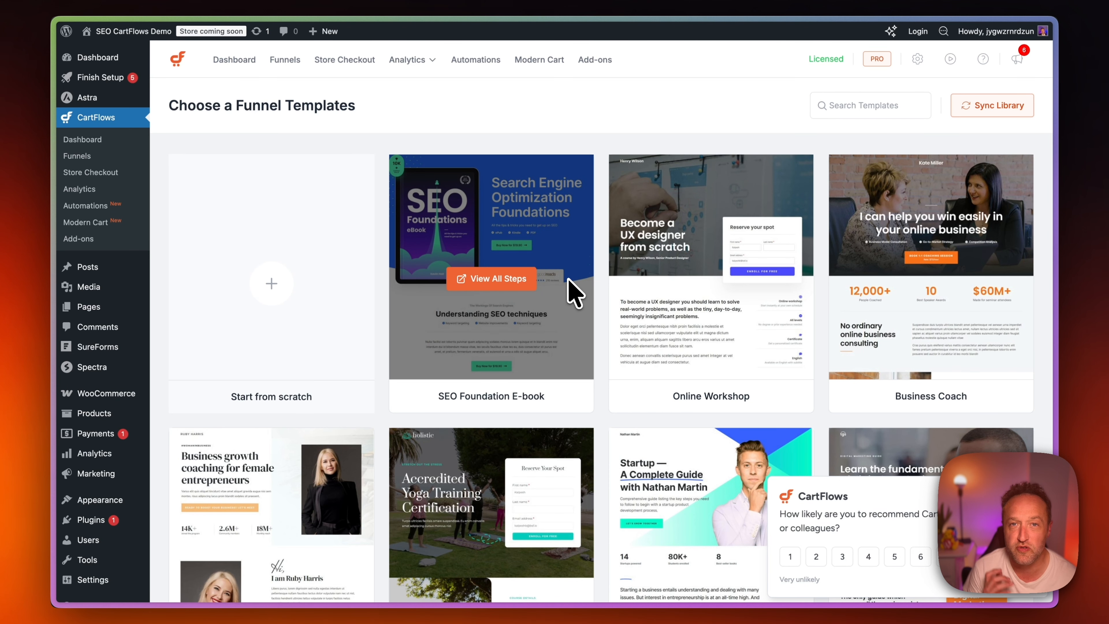
Look through the funnel template library for a template suited to a free eBook giveaway.
scroll(574, 295, "down", 5)
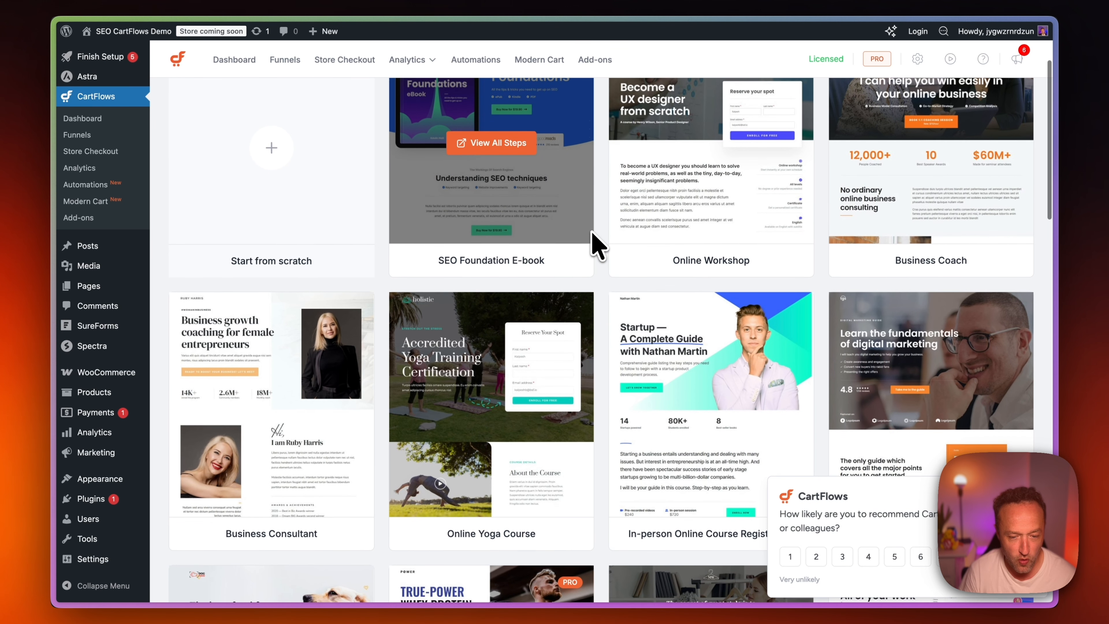
scroll(596, 244, "up", 4)
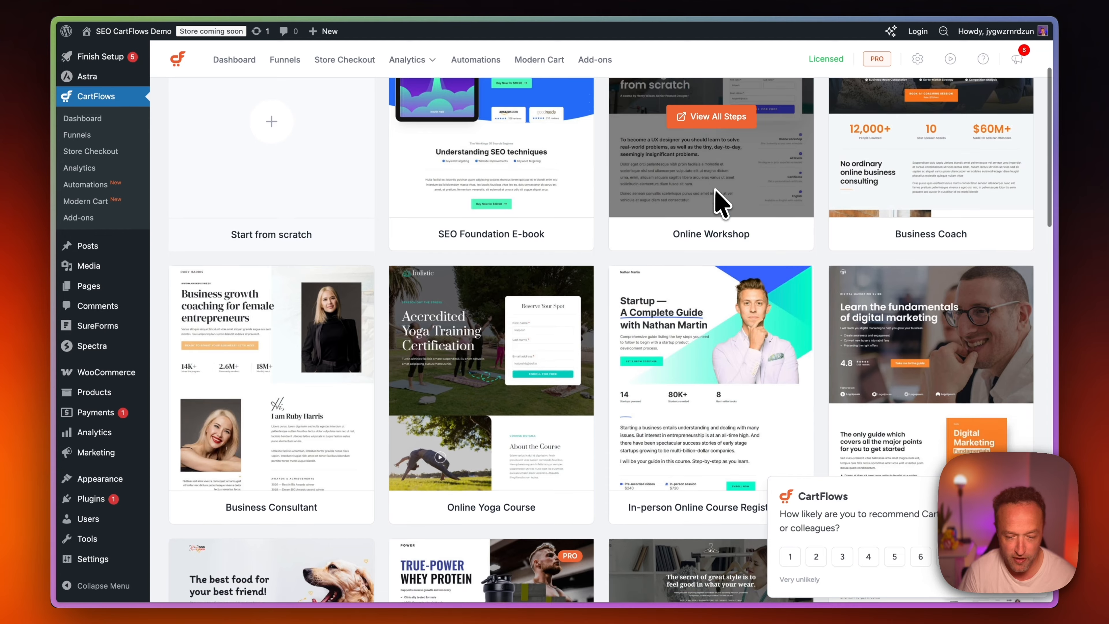
scroll(718, 203, "down", 3)
scroll(466, 302, "down", 4)
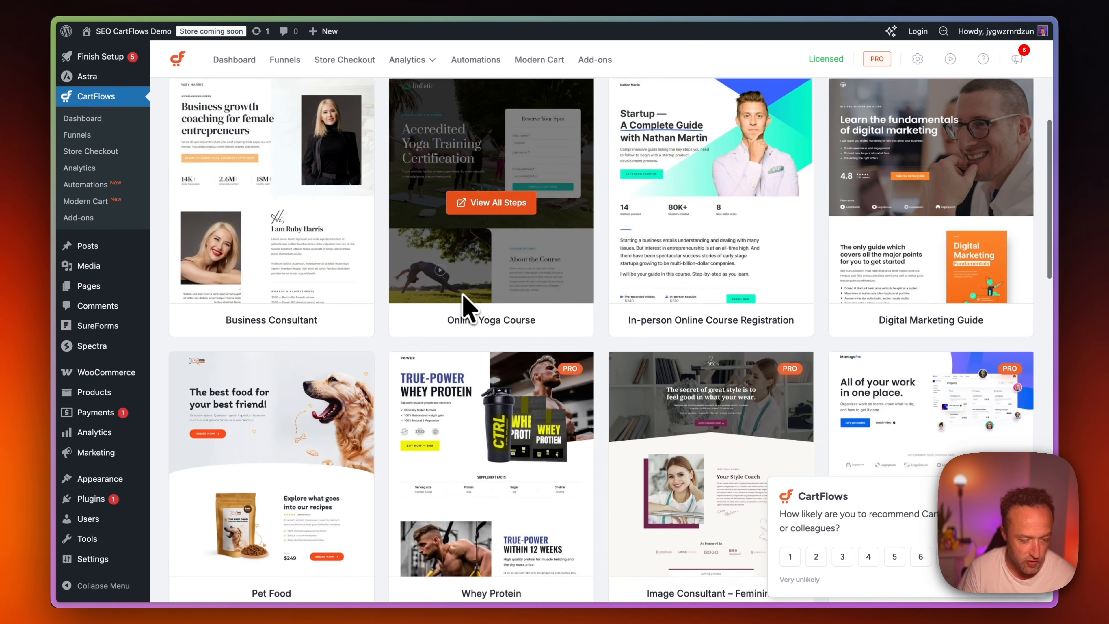
scroll(465, 303, "down", 4)
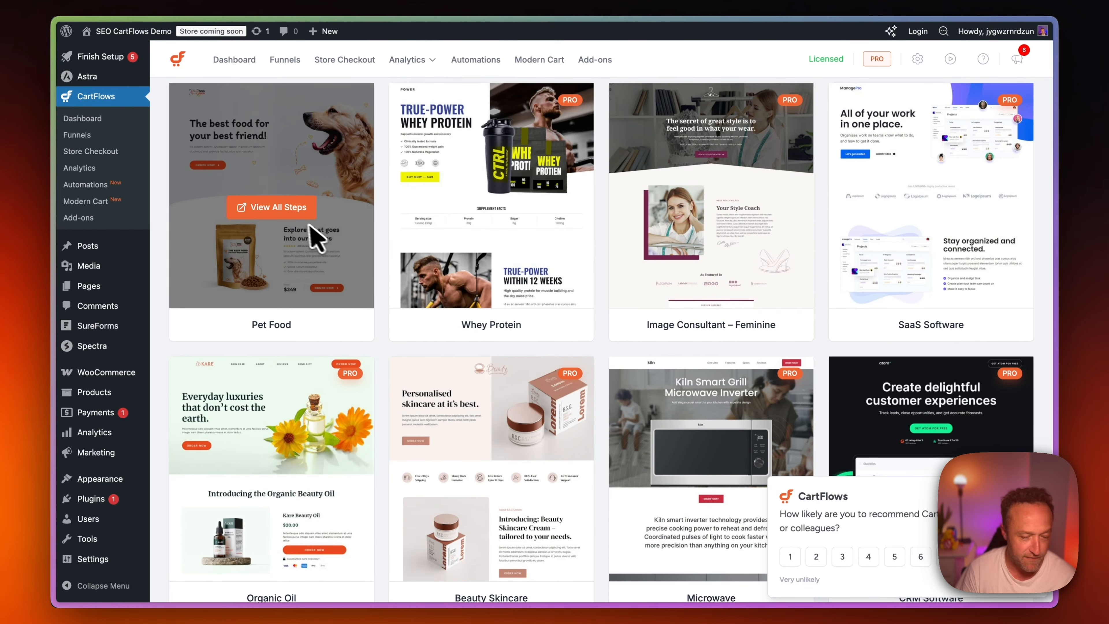
scroll(493, 253, "down", 8)
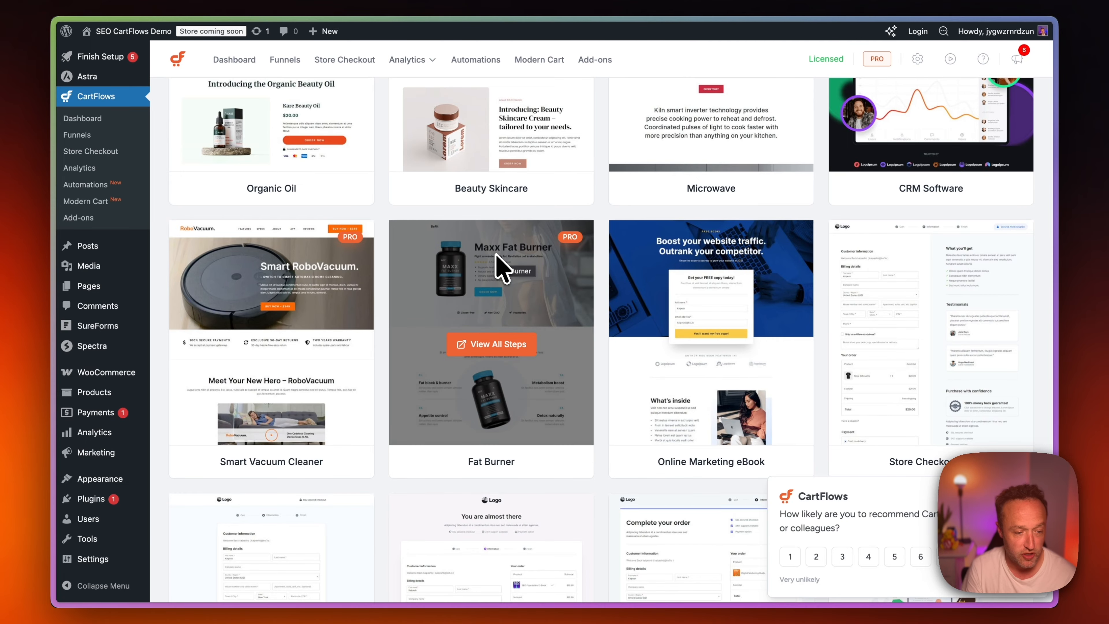
scroll(577, 203, "down", 9)
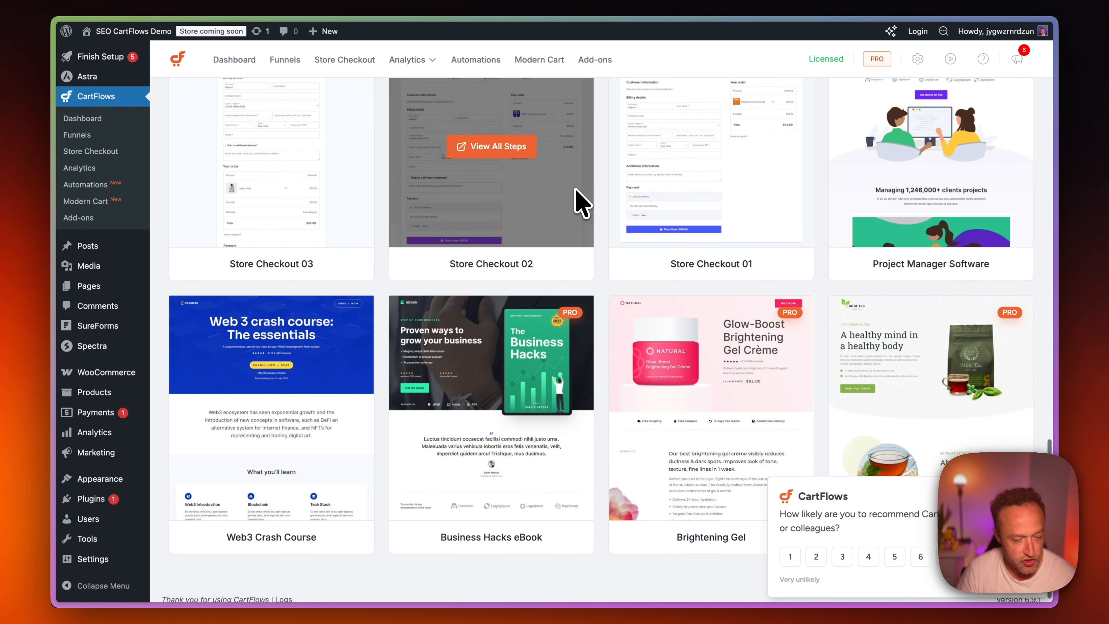
scroll(577, 199, "up", 5)
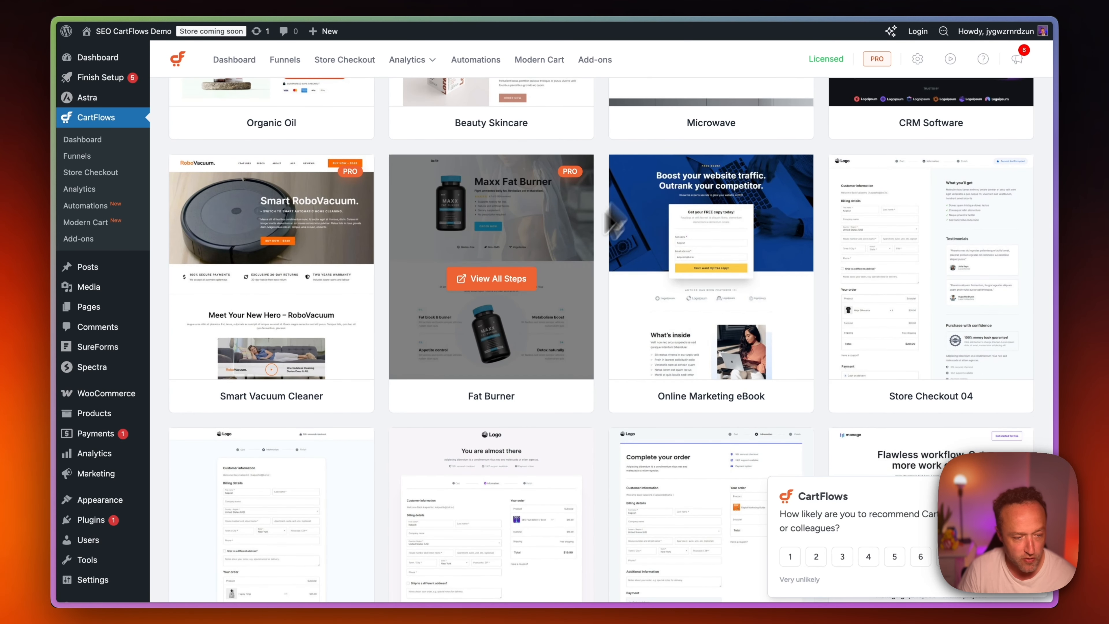
scroll(611, 280, "up", 1)
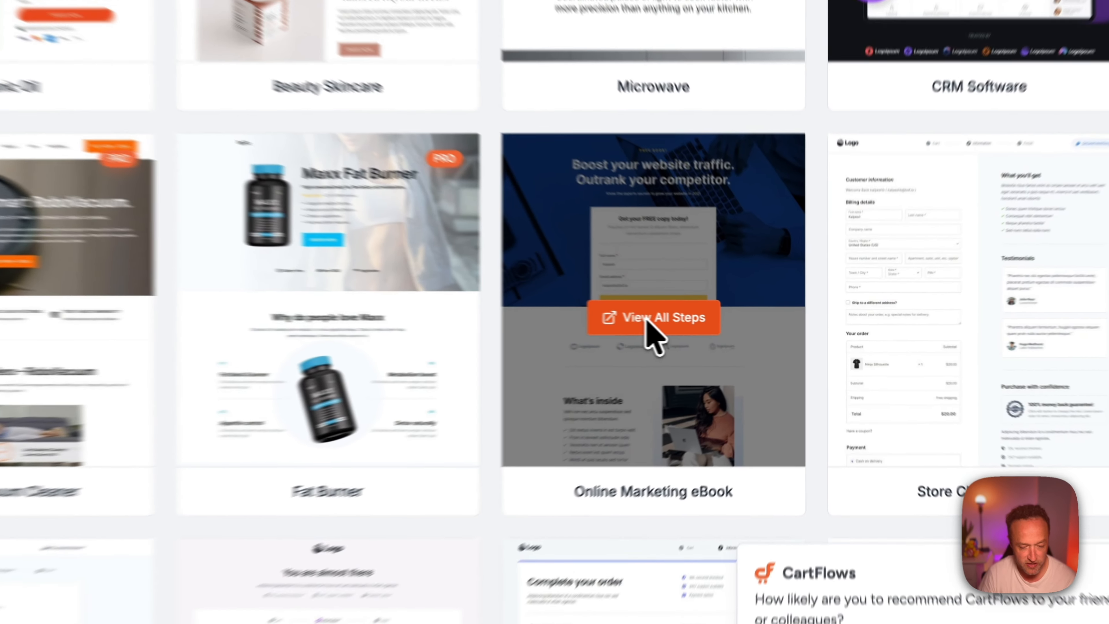
Open the Online Marketing eBook funnel template and examine its Optin and Thank You pages.
left_click(708, 325)
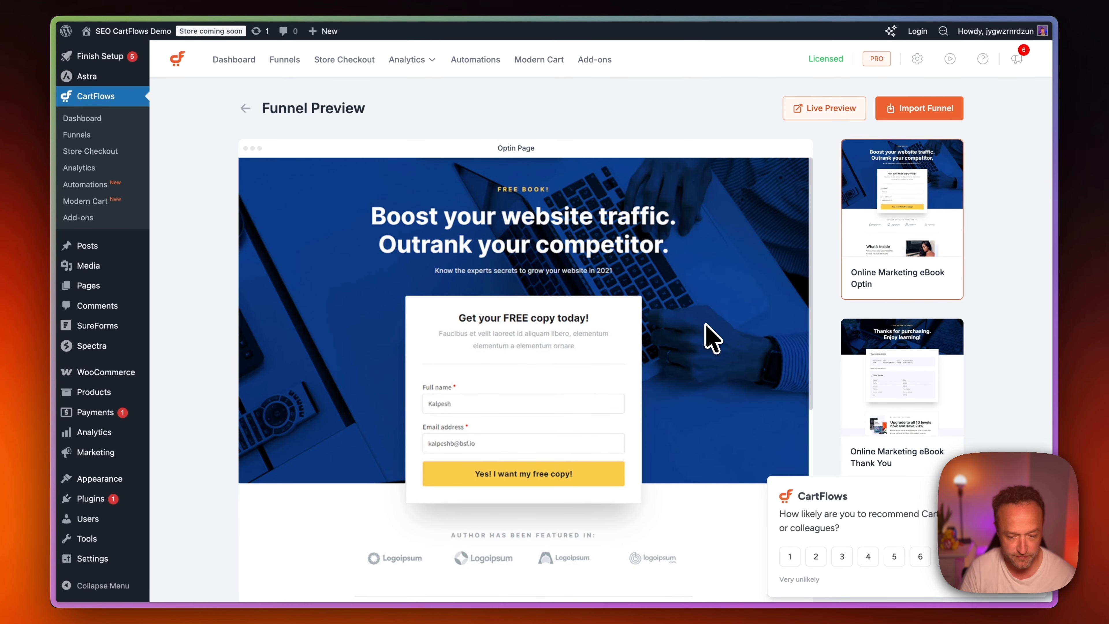
scroll(736, 336, "down", 3)
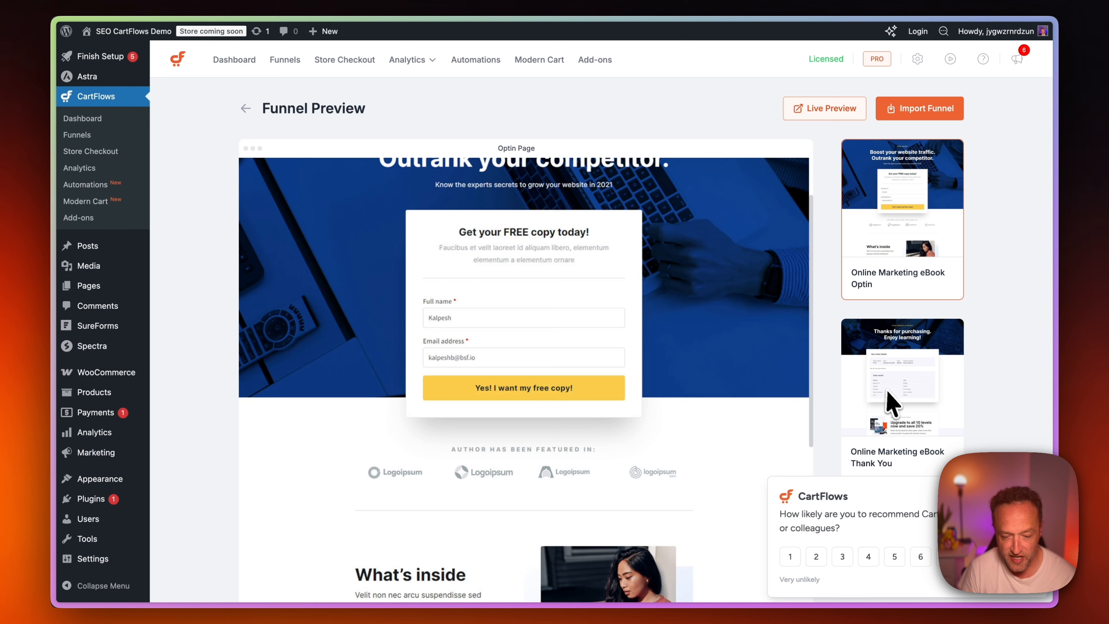
scroll(726, 312, "up", 2)
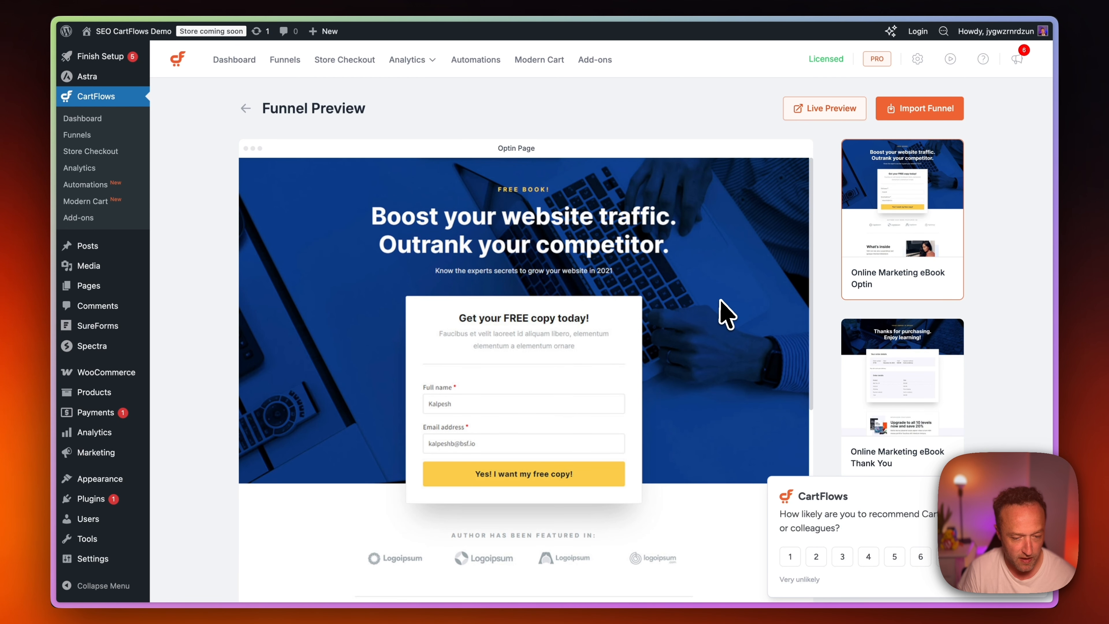
scroll(725, 312, "down", 20)
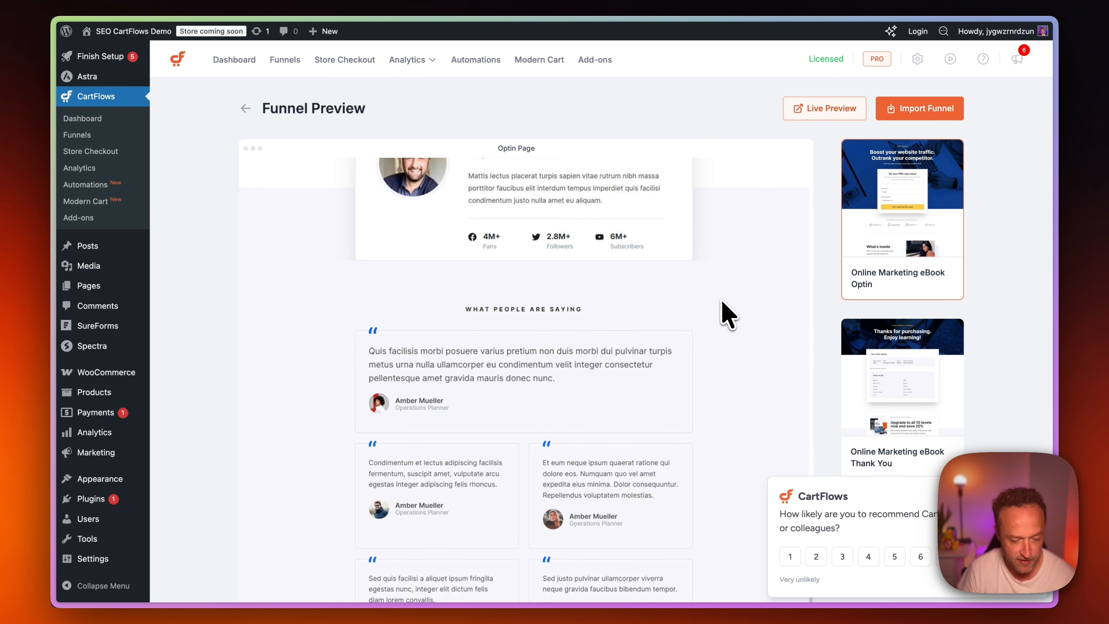
scroll(725, 315, "up", 20)
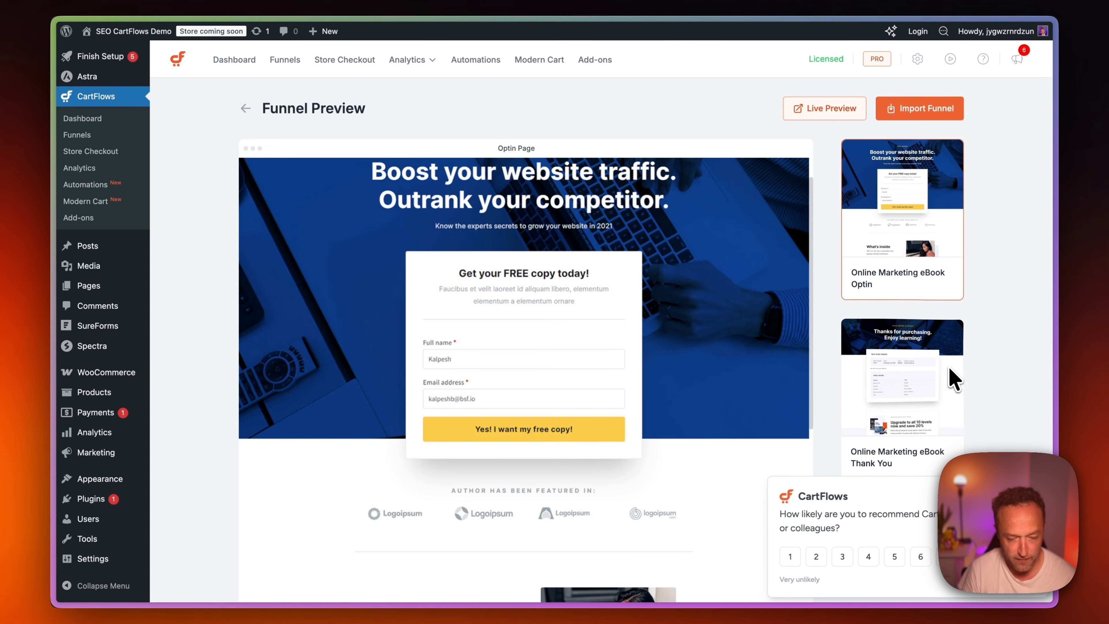
left_click(953, 379)
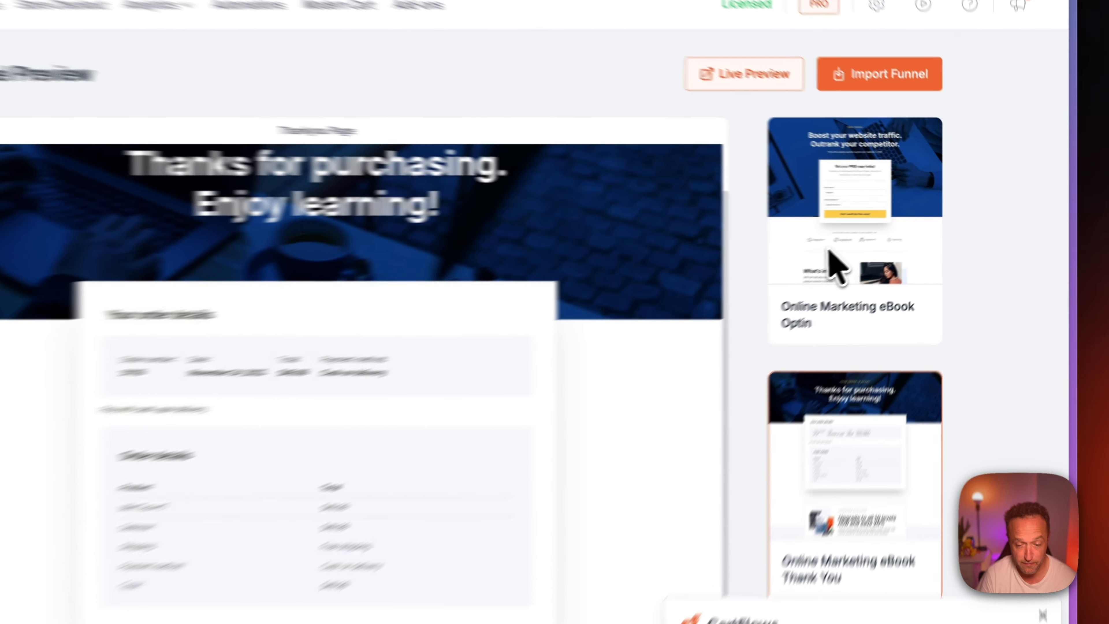
left_click(889, 240)
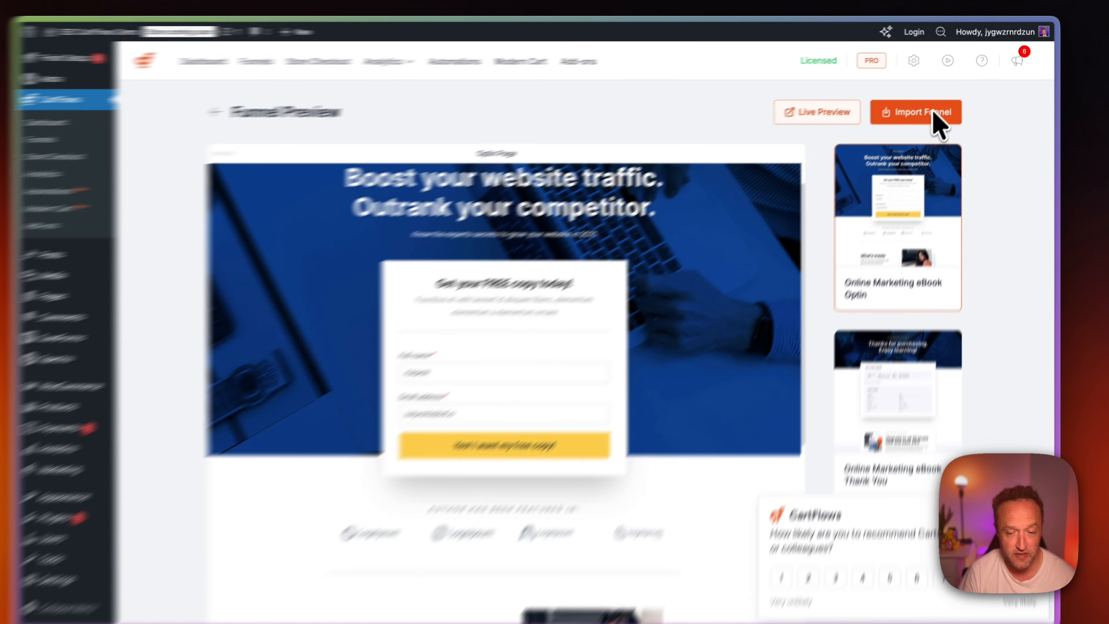
Import the Online Marketing eBook funnel template under the name "SEO Opt In".
left_click(936, 110)
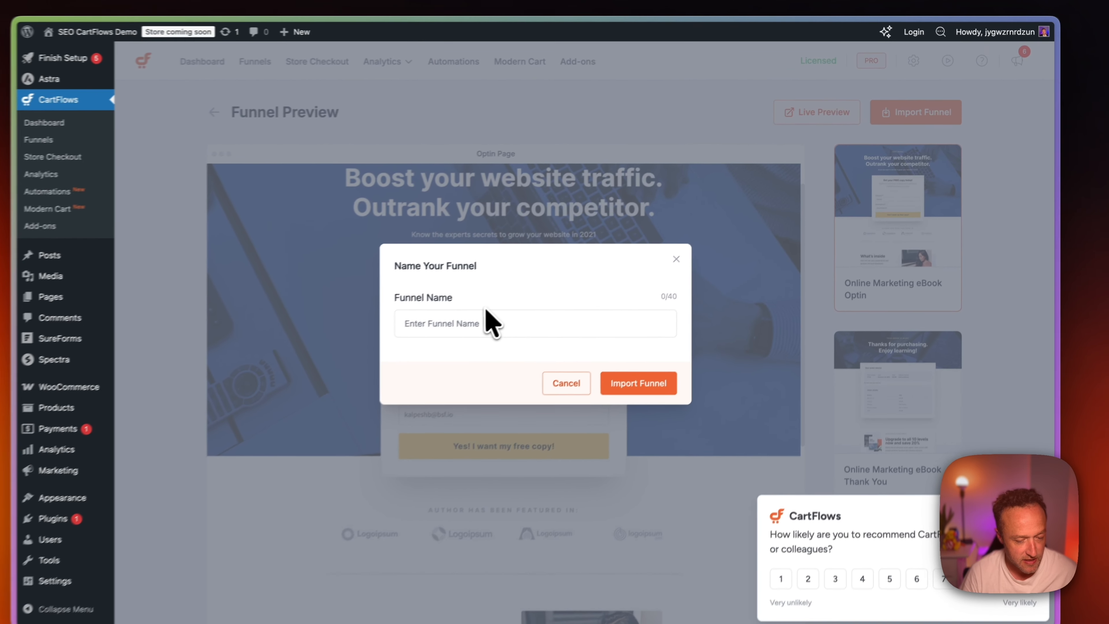
left_click(488, 321)
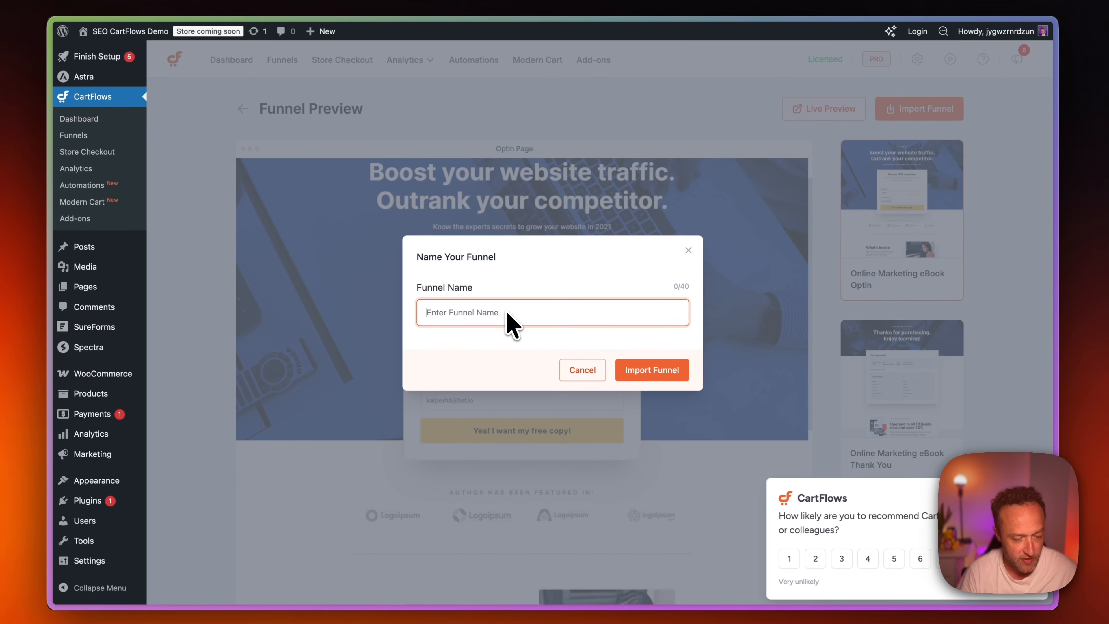
type("SEO Opt In")
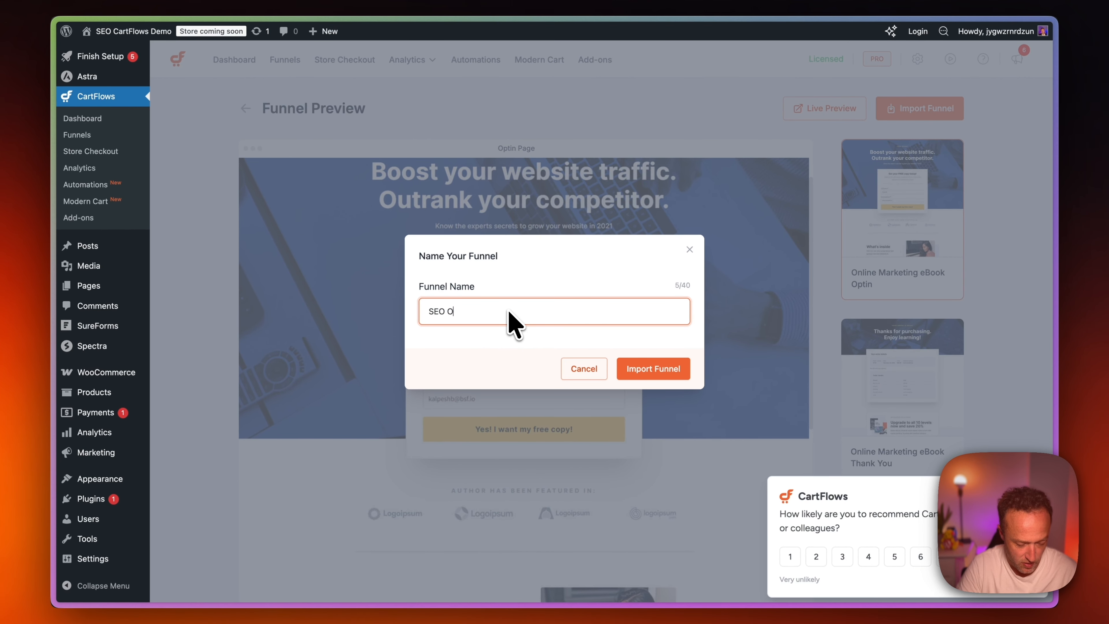
left_click(662, 370)
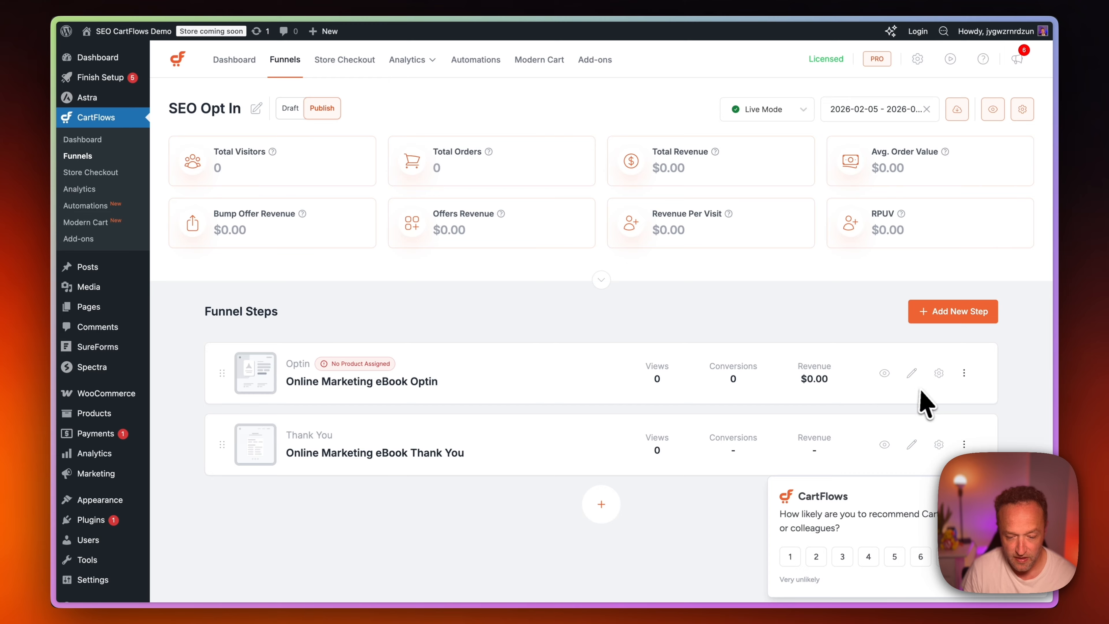
Assign the Free SEO Guide product to the funnel's Optin step and save the step settings.
left_click(939, 374)
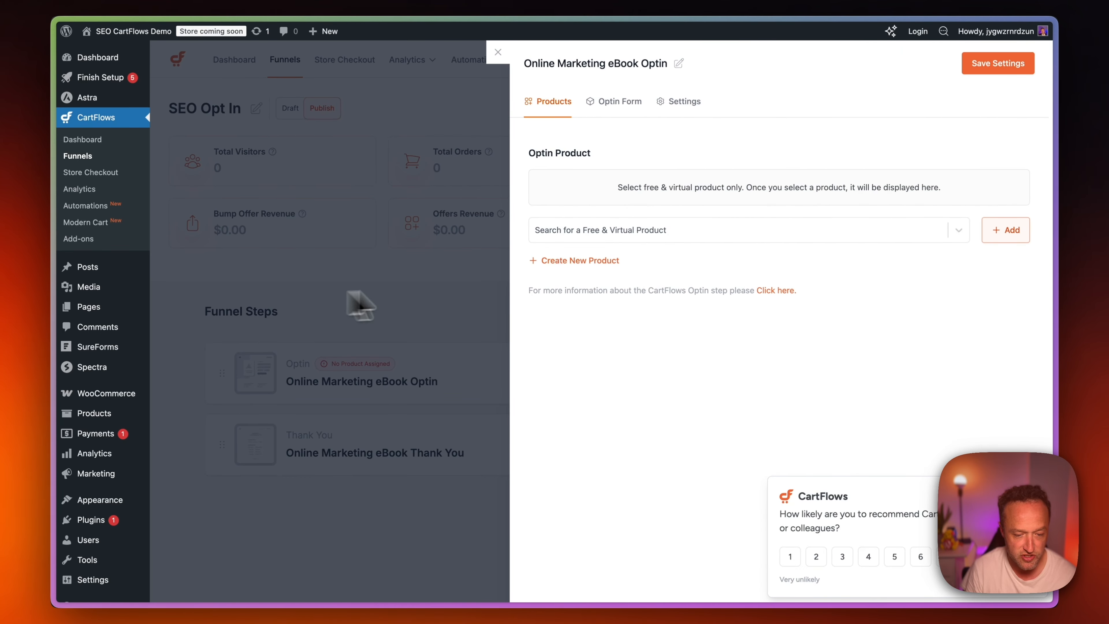
left_click(668, 232)
type("se")
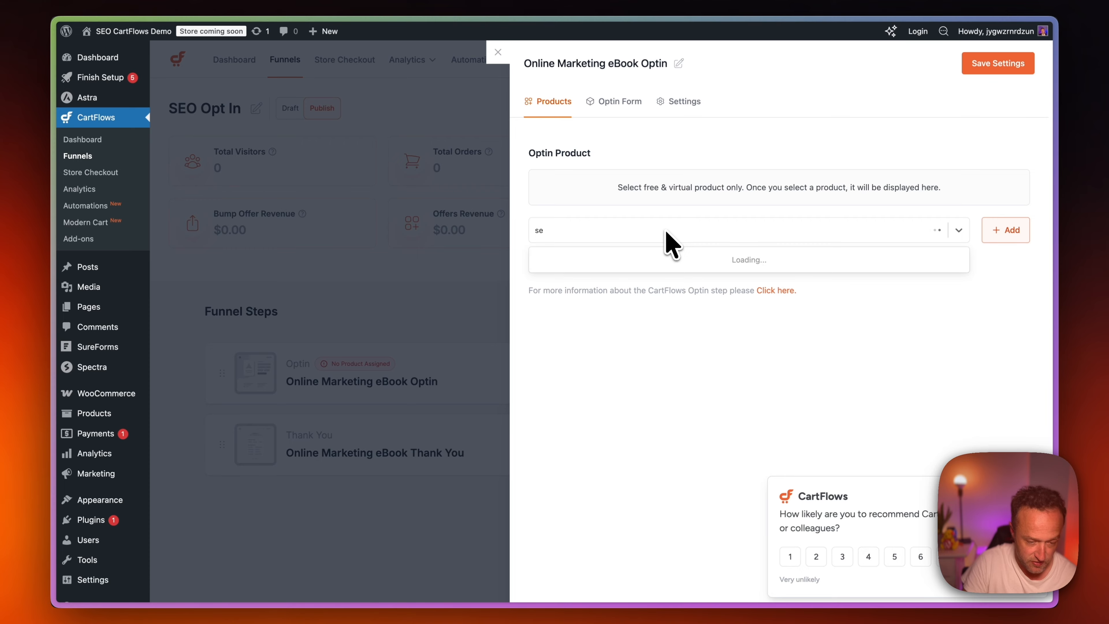
type("o")
left_click(668, 263)
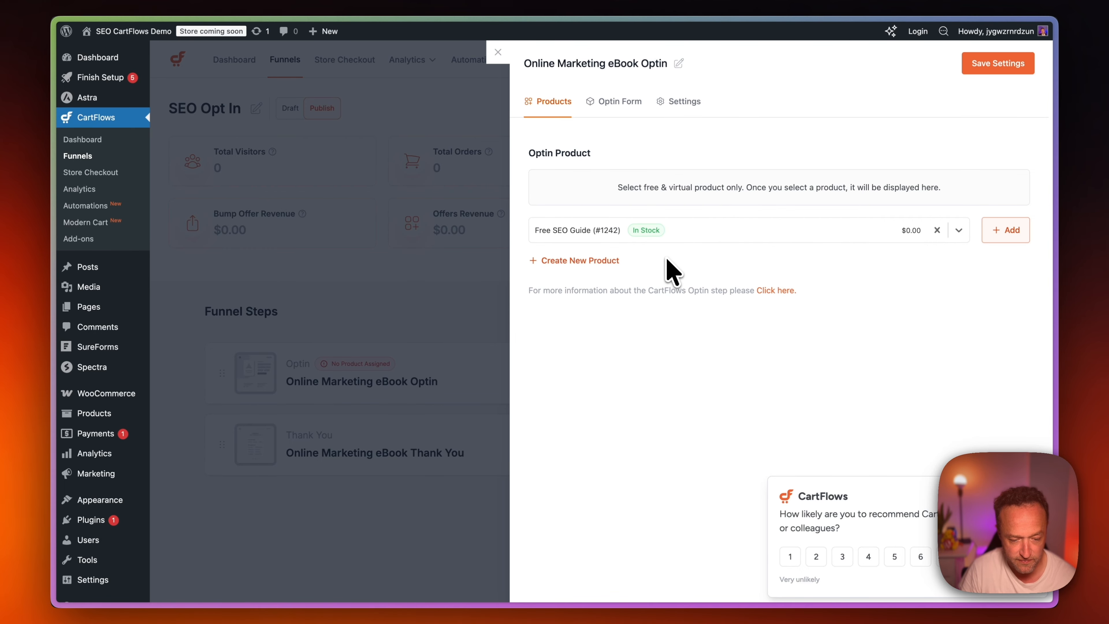
left_click(1004, 238)
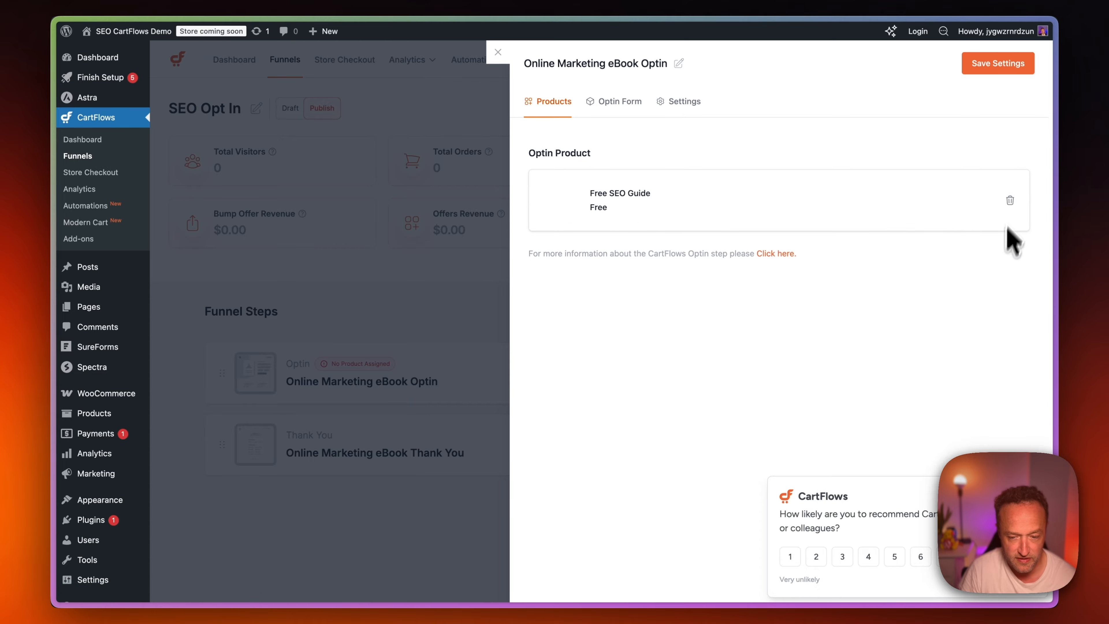
left_click(1003, 69)
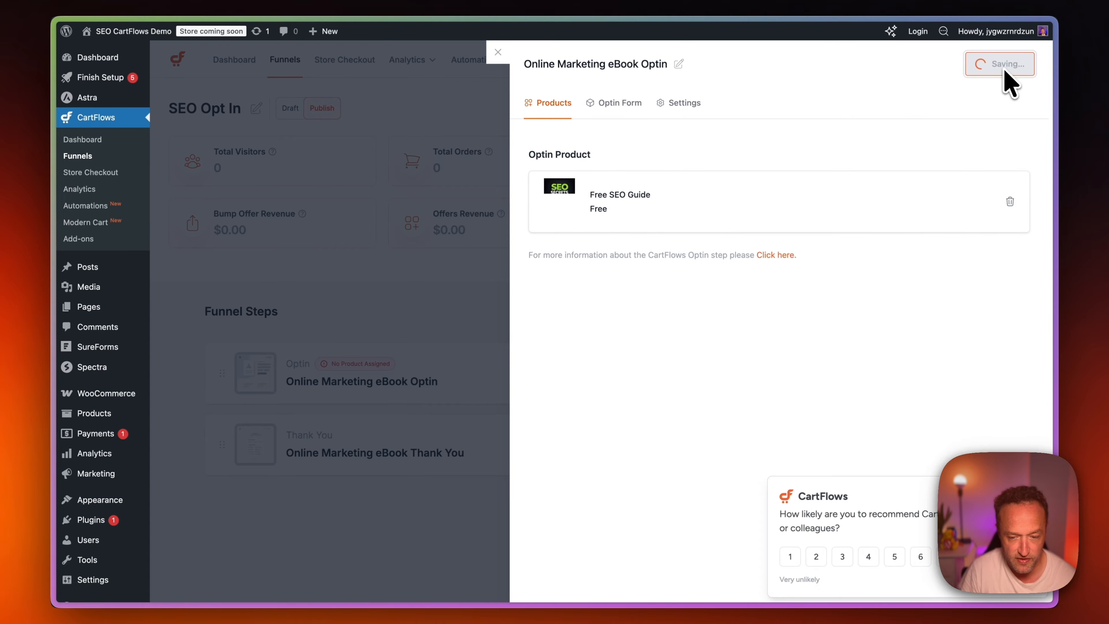
Enable the Last name field on the optin form, relabel the Full name field as "First name", and save the settings.
left_click(622, 103)
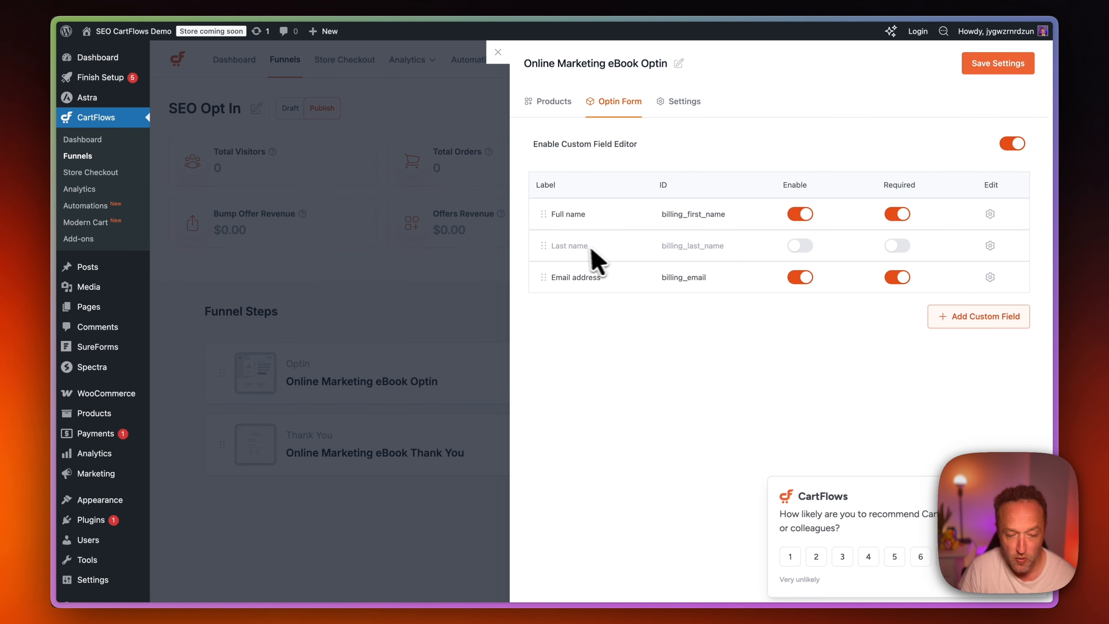
left_click(805, 245)
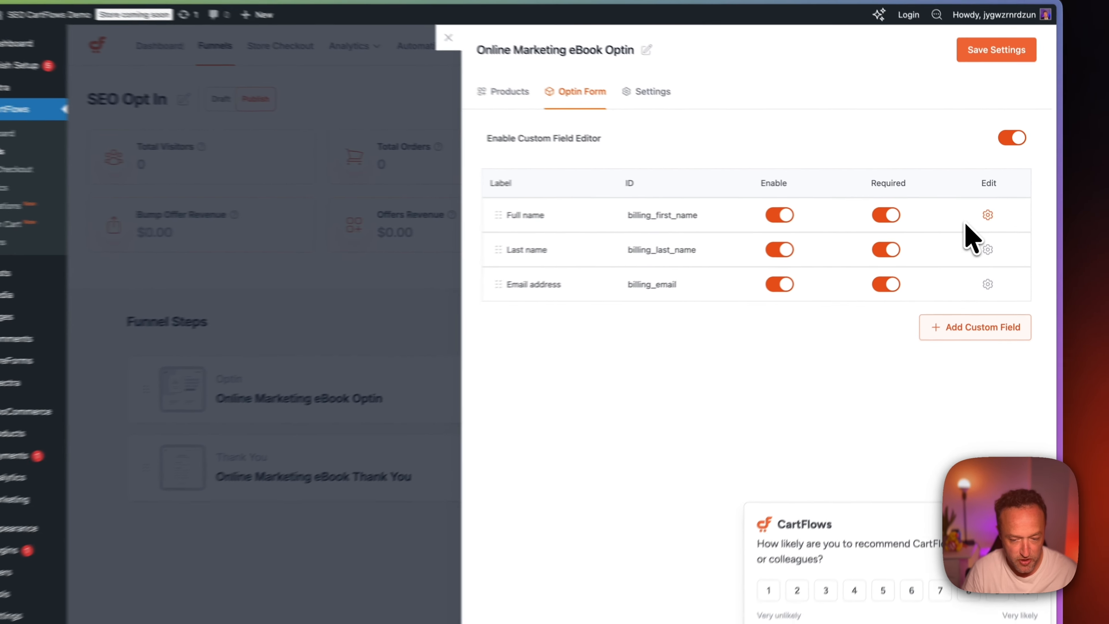
left_click(970, 221)
left_click(560, 328)
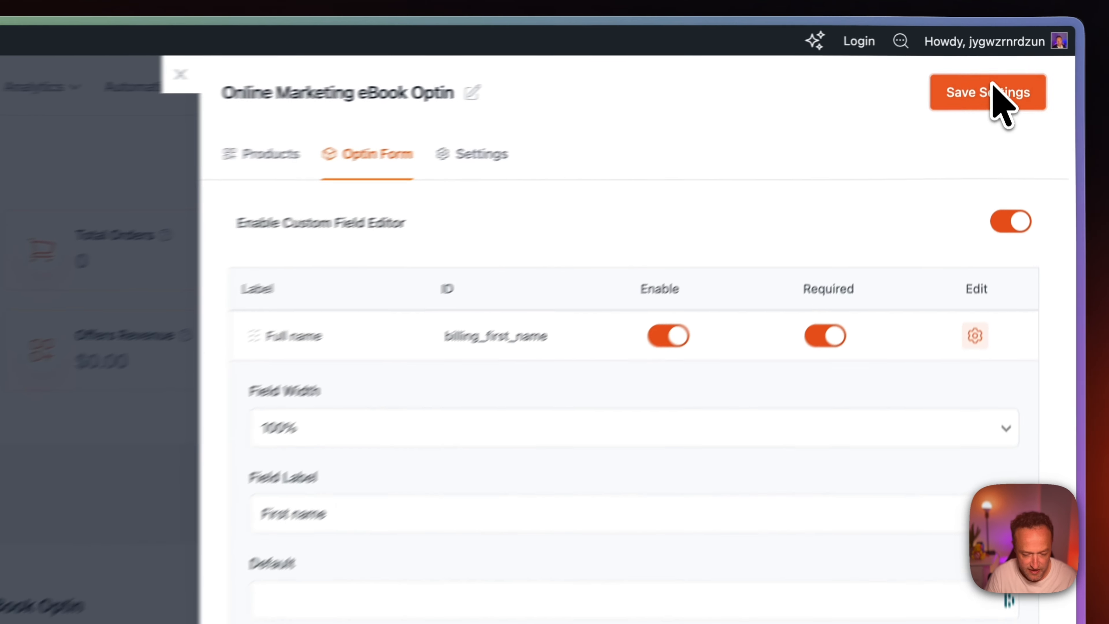
left_click(999, 63)
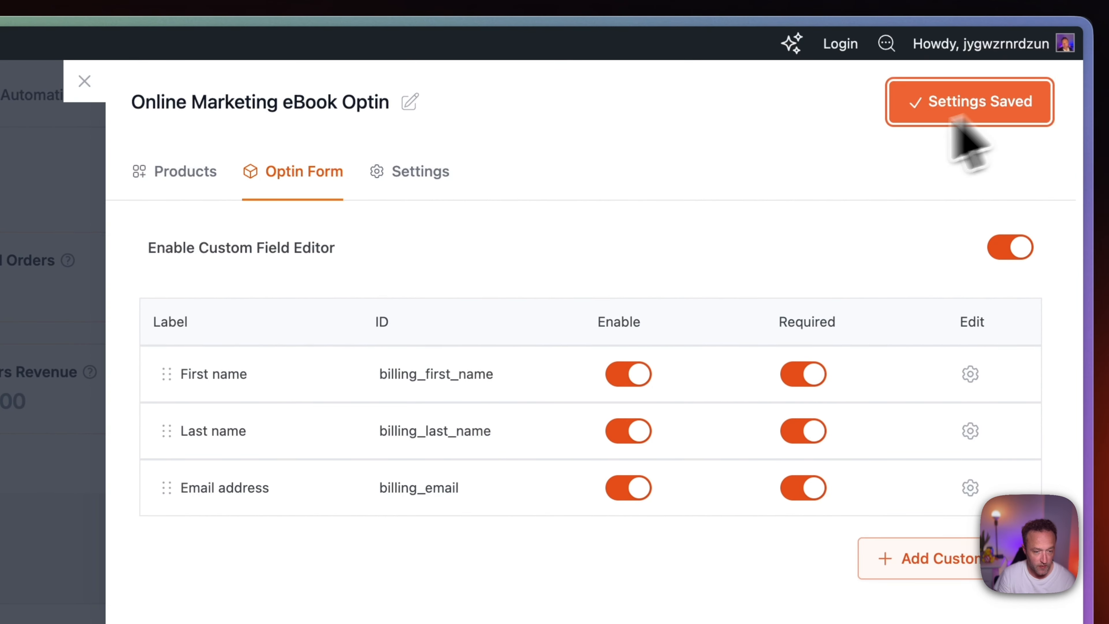
View the live Optin page and check its form fields and the sections below.
left_click(246, 80)
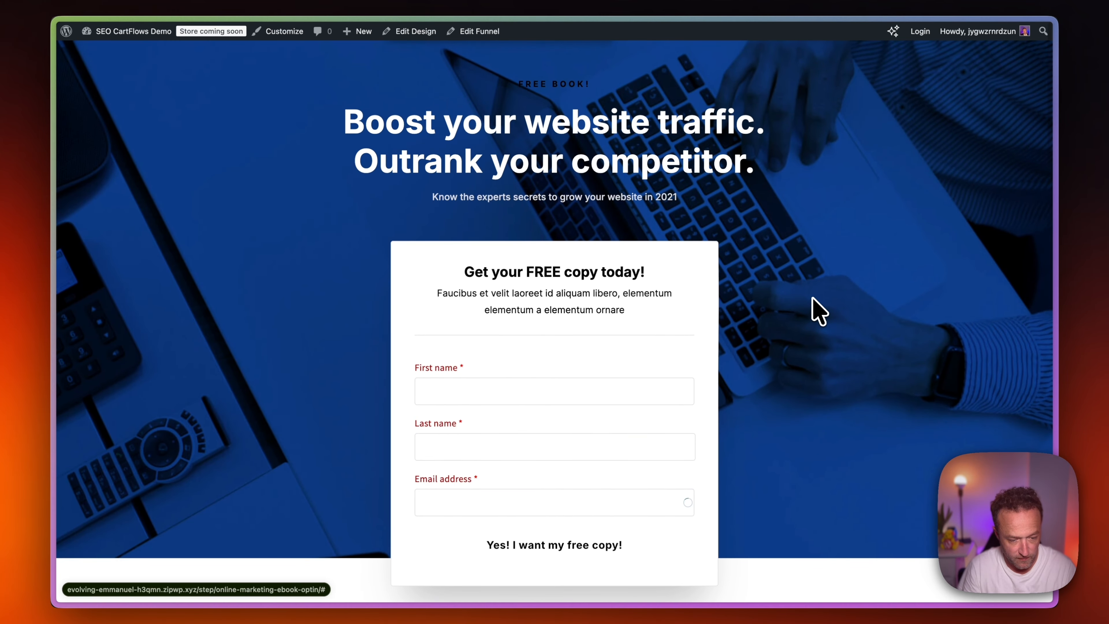
scroll(819, 312, "down", 15)
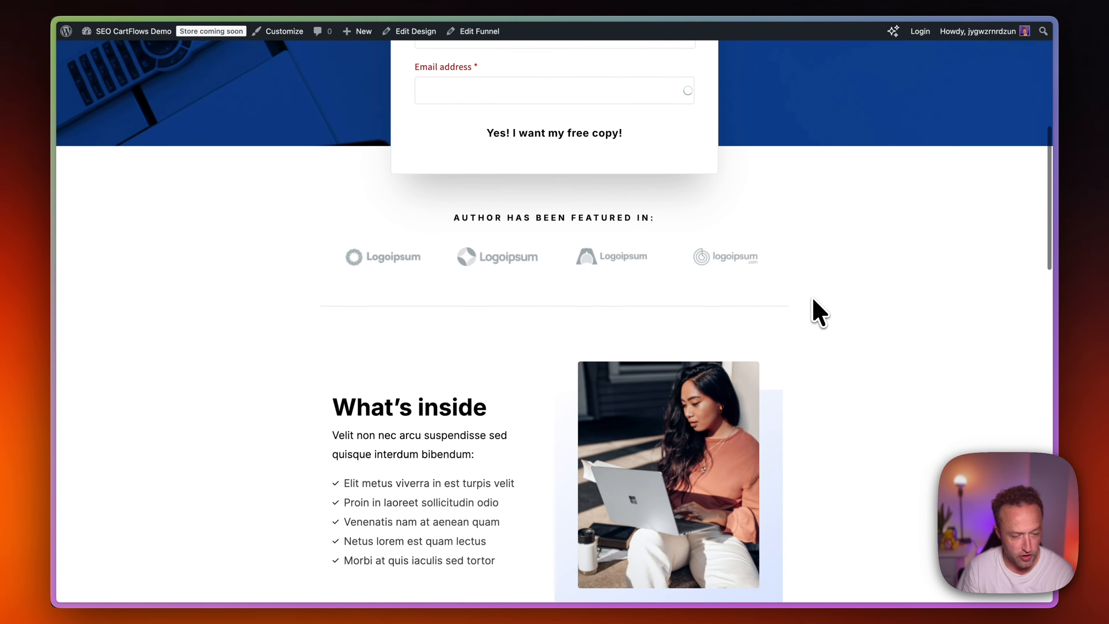
scroll(819, 311, "down", 5)
scroll(819, 311, "up", 20)
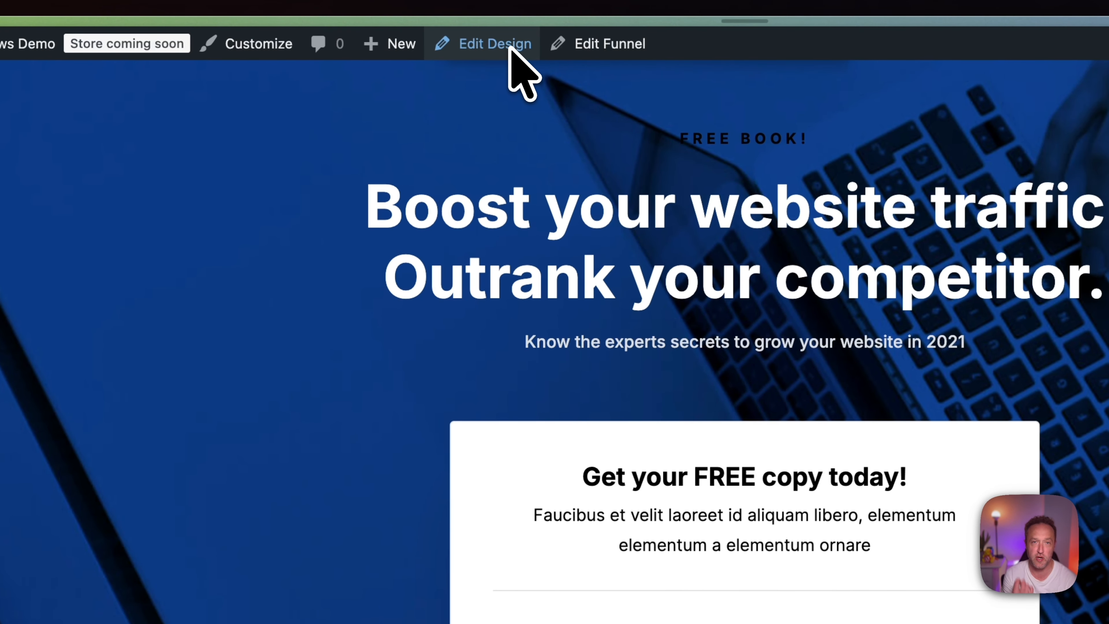
Edit the Optin page design, setting the "FREE BOOK!" heading color to FAFAFA and its font size to 27 px.
left_click(510, 46)
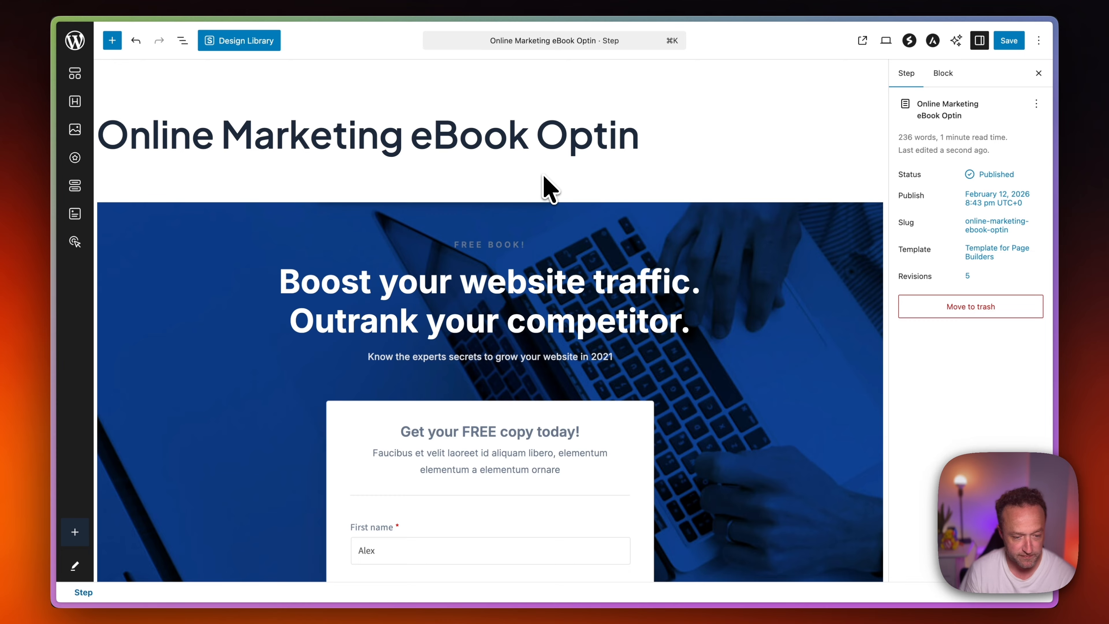
left_click(653, 205)
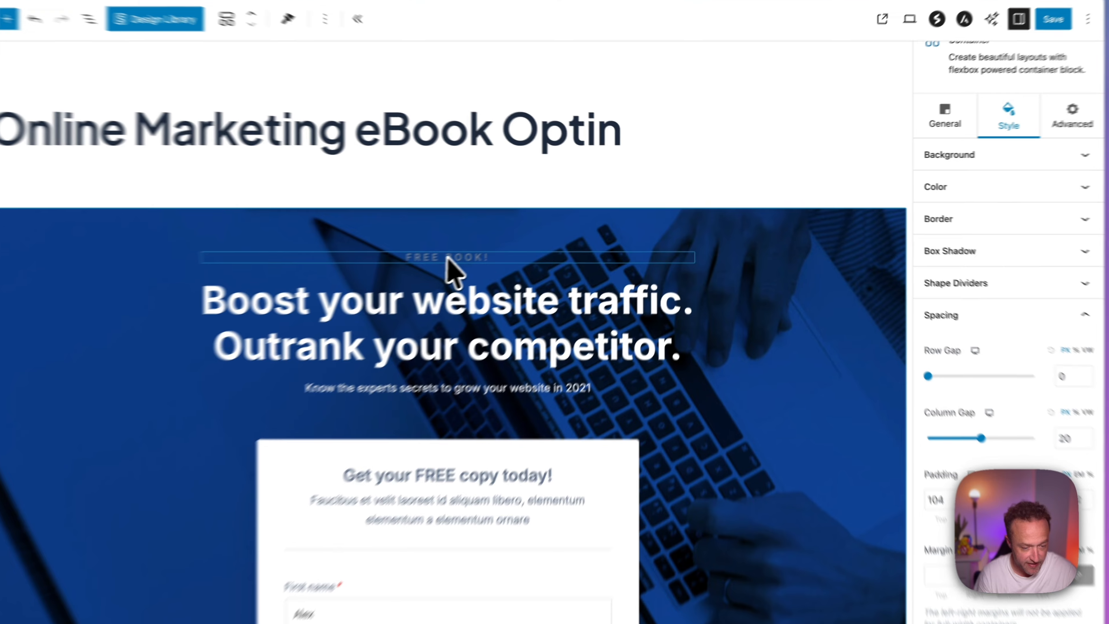
left_click(502, 245)
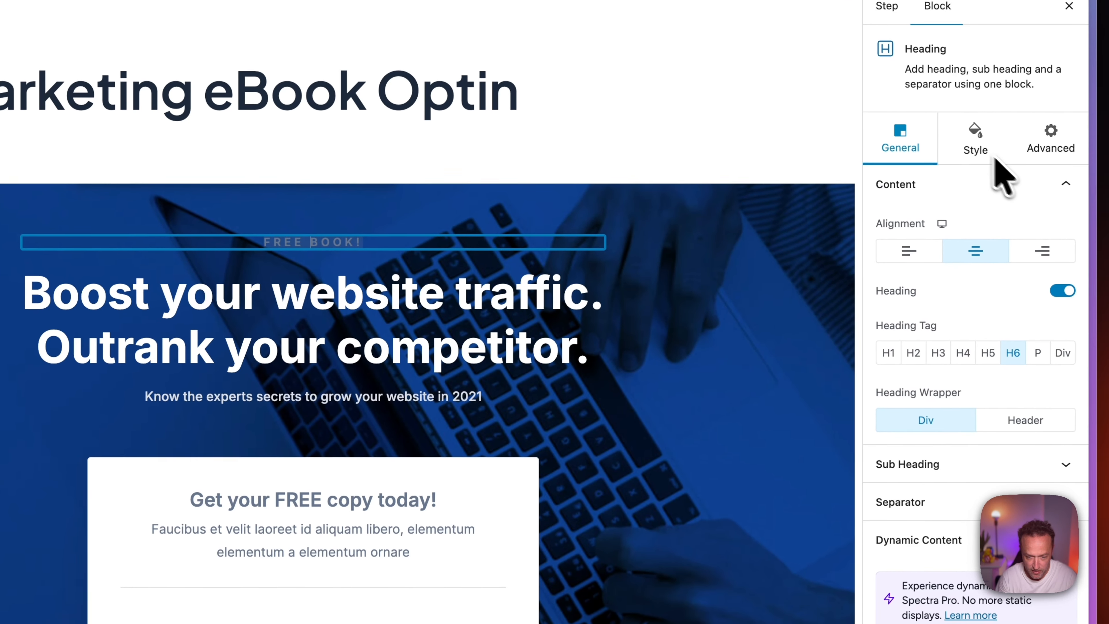
left_click(1004, 158)
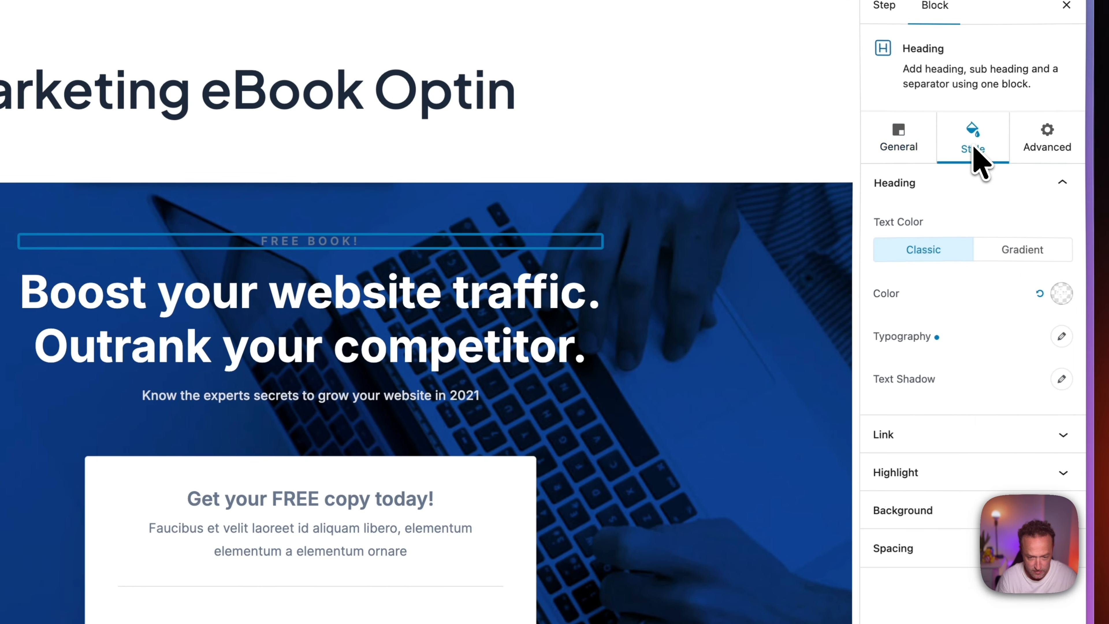
left_click(1090, 304)
left_click_drag(1004, 311, 883, 309)
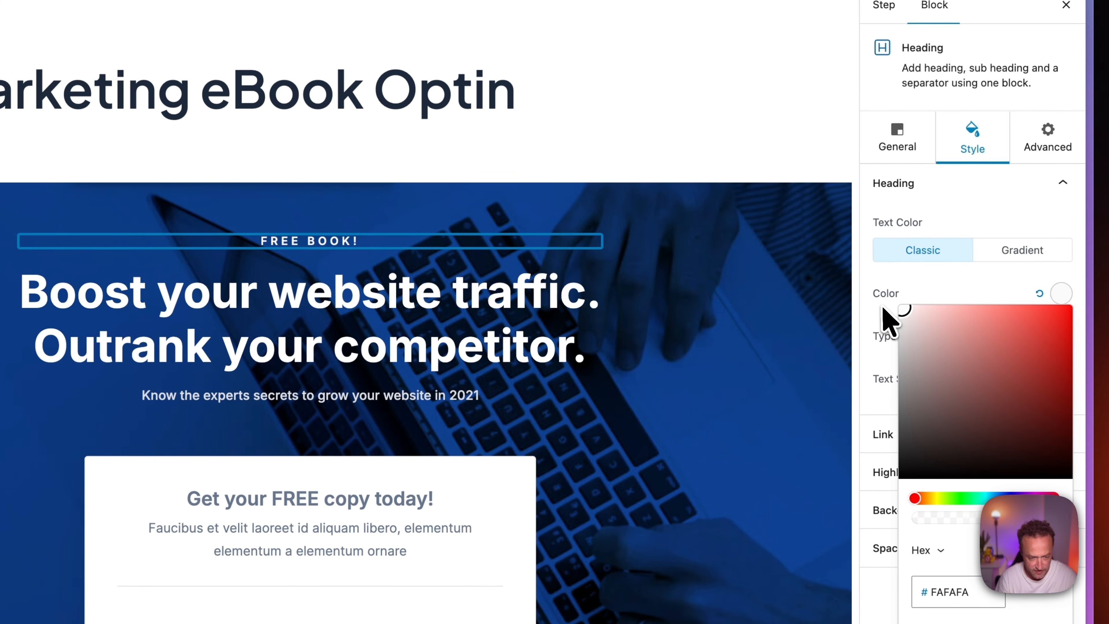
left_click(941, 197)
left_click(926, 190)
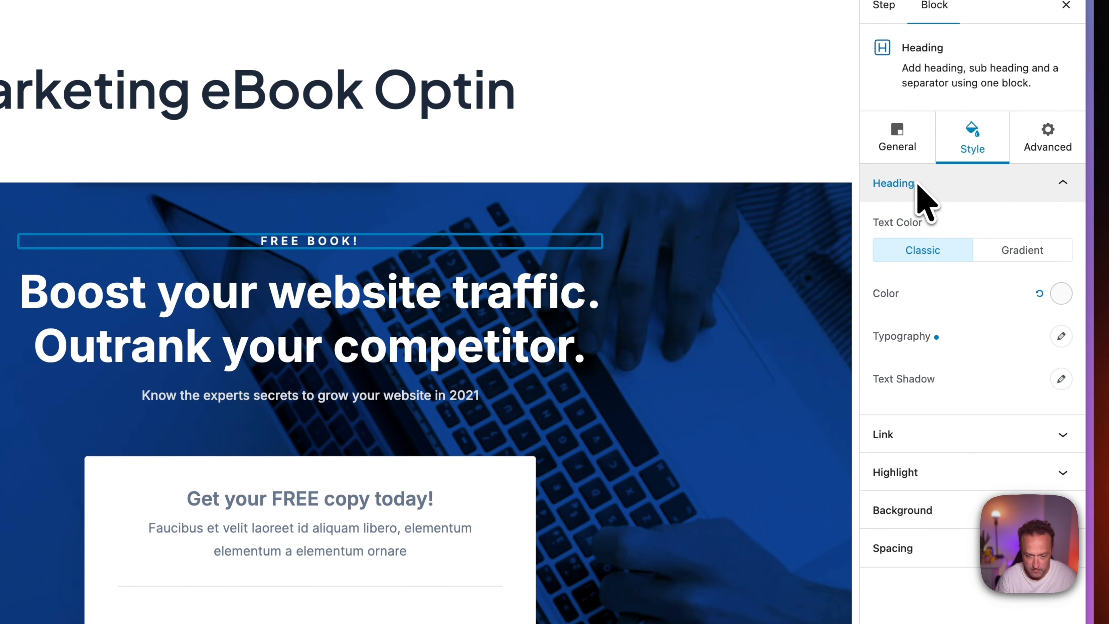
left_click(1061, 336)
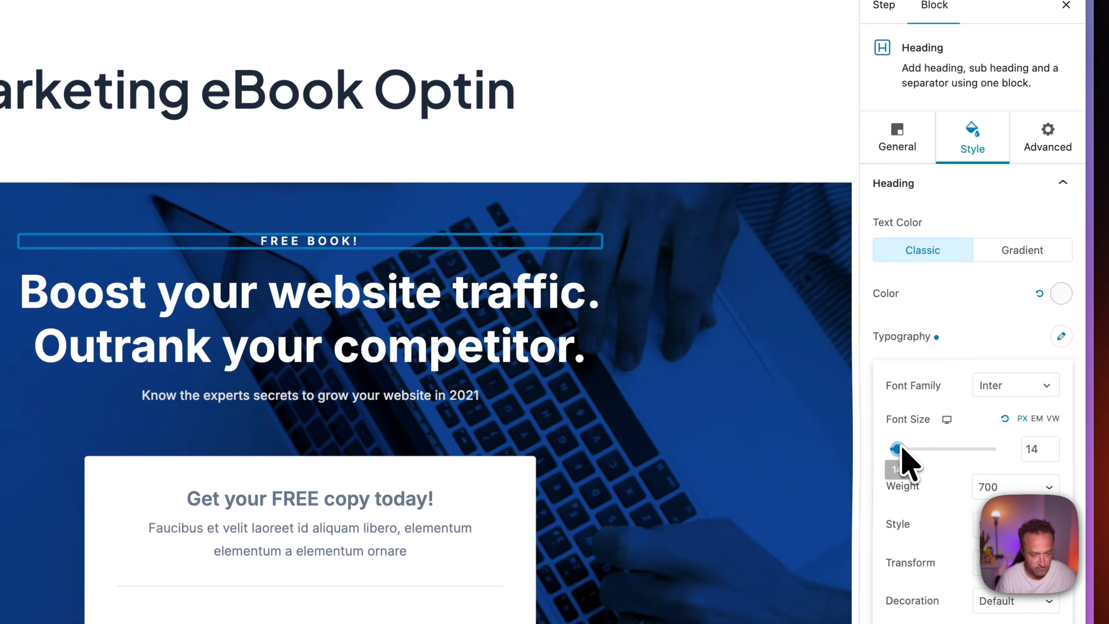
left_click_drag(899, 450, 901, 448)
Replace the image beside the "What's inside" list with the SEO Secrets book cover from the media library.
scroll(755, 396, "down", 3)
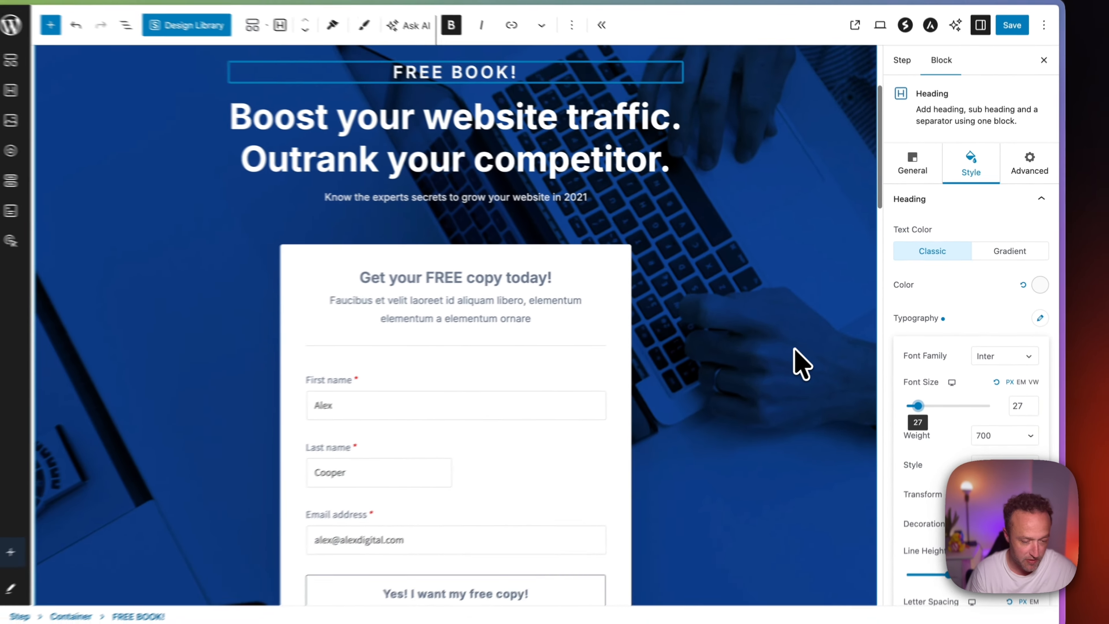
scroll(797, 352, "down", 10)
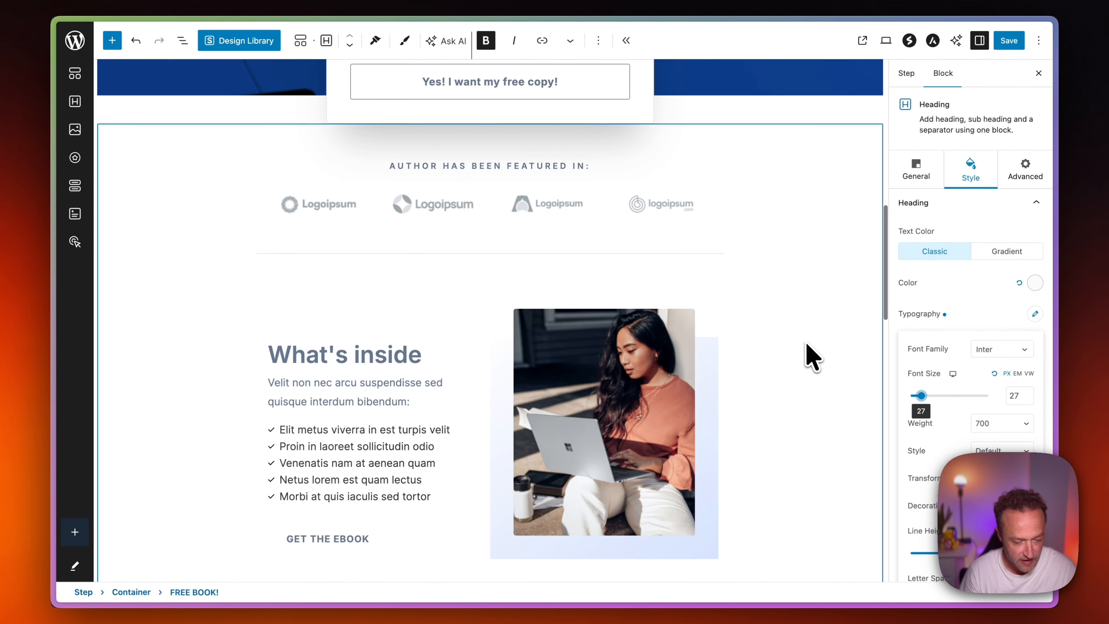
scroll(809, 356, "up", 3)
scroll(809, 356, "down", 6)
scroll(810, 356, "up", 3)
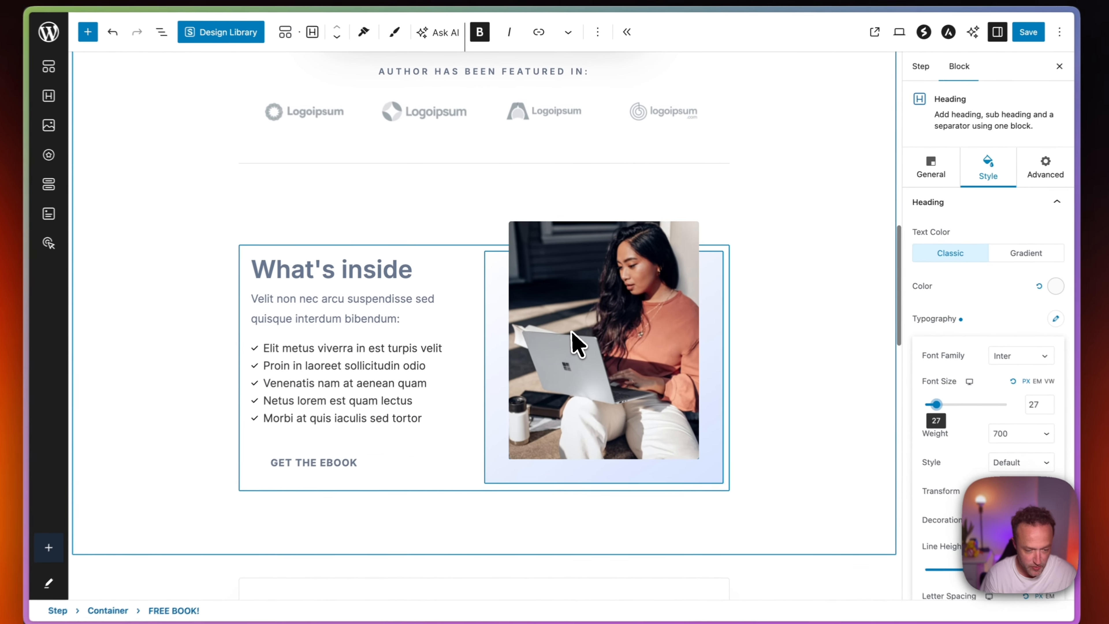
left_click(574, 334)
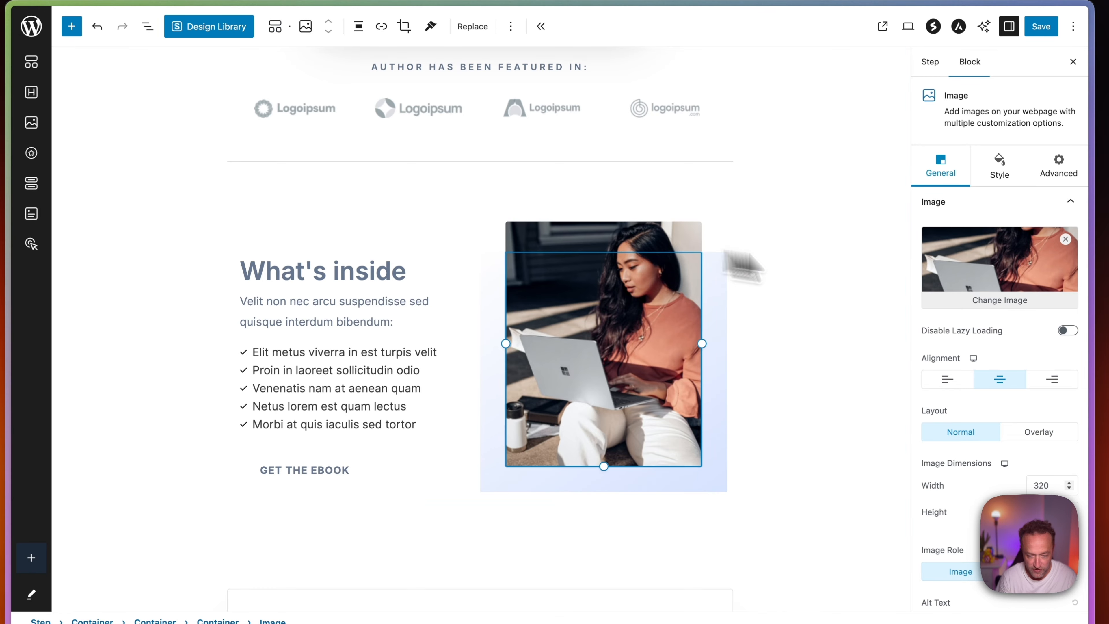
left_click(1010, 309)
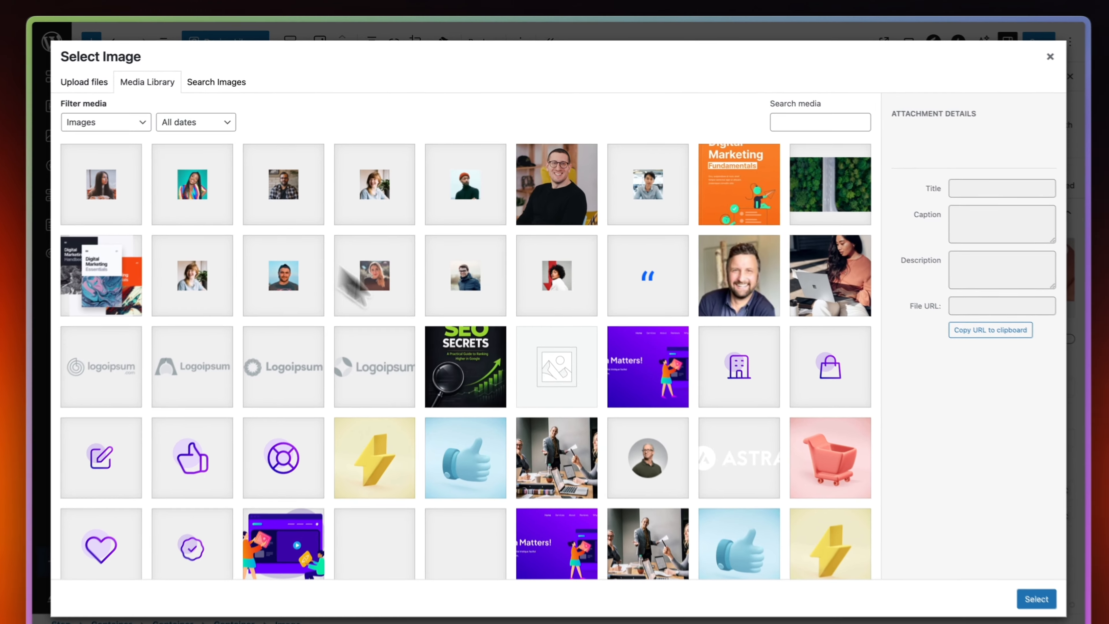
left_click(467, 354)
left_click(1036, 599)
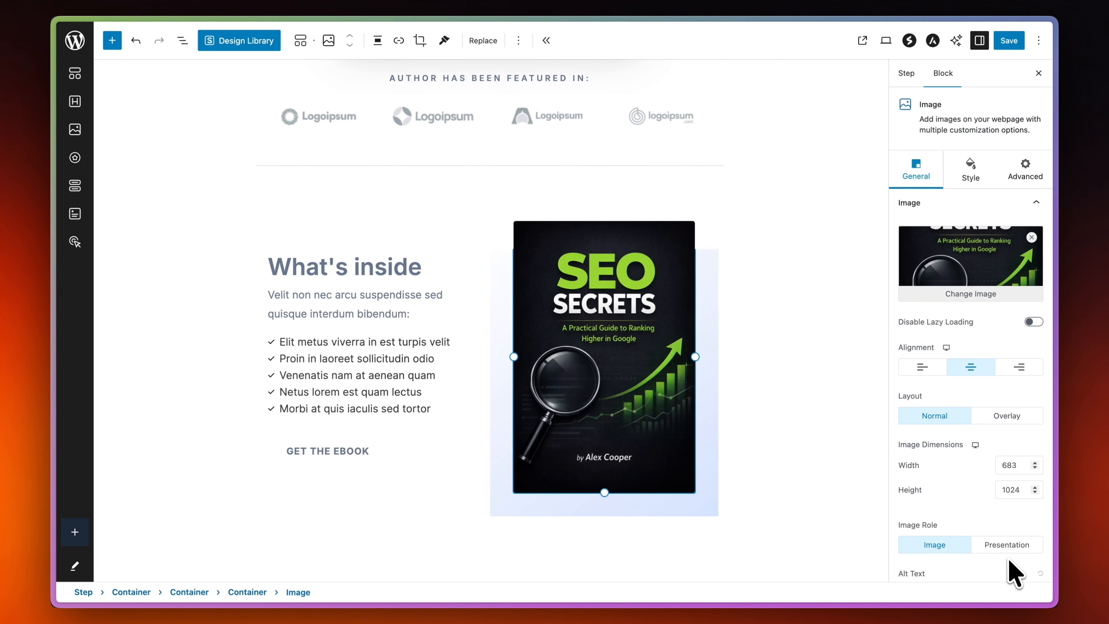
Look over the Optin page's testimonials, form and headline text for placeholder content that needs customizing.
scroll(788, 390, "down", 15)
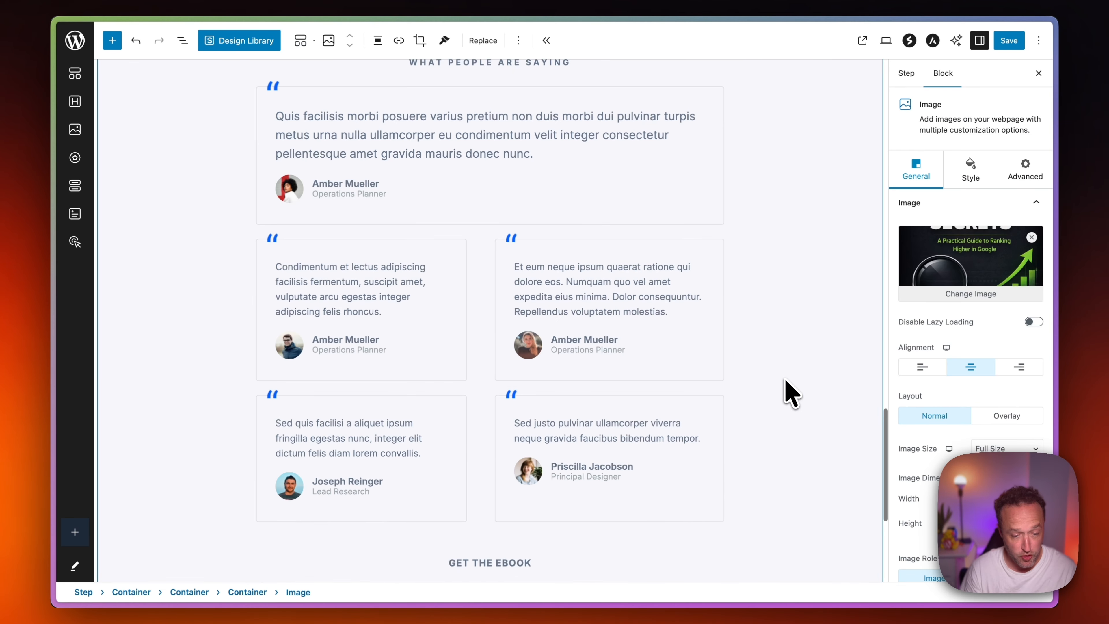
scroll(791, 391, "down", 5)
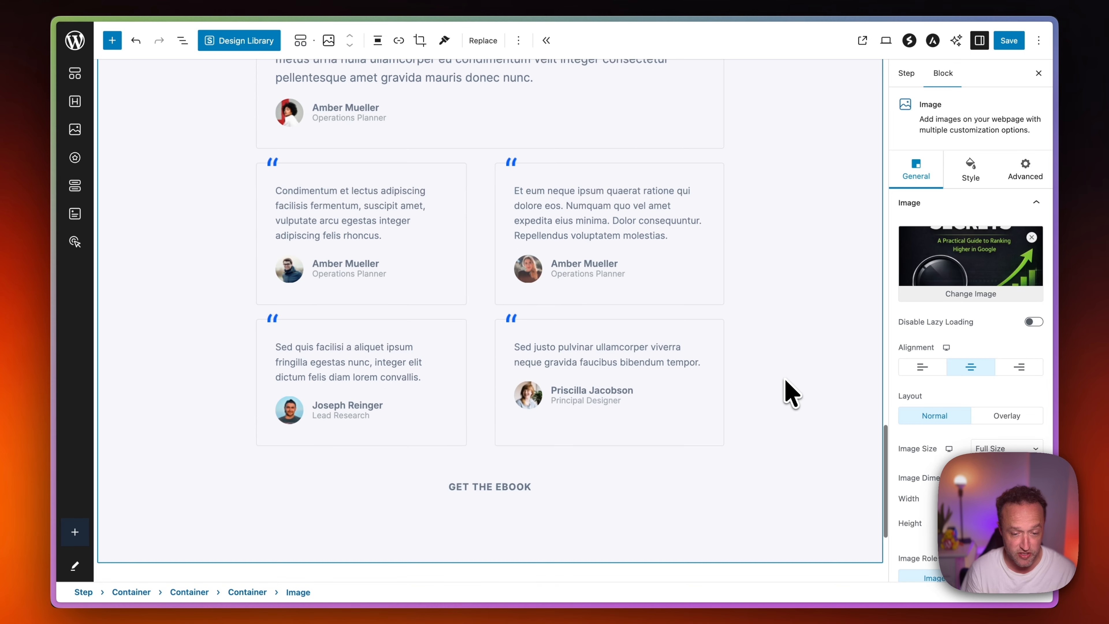
scroll(564, 230, "up", 10)
scroll(587, 267, "up", 15)
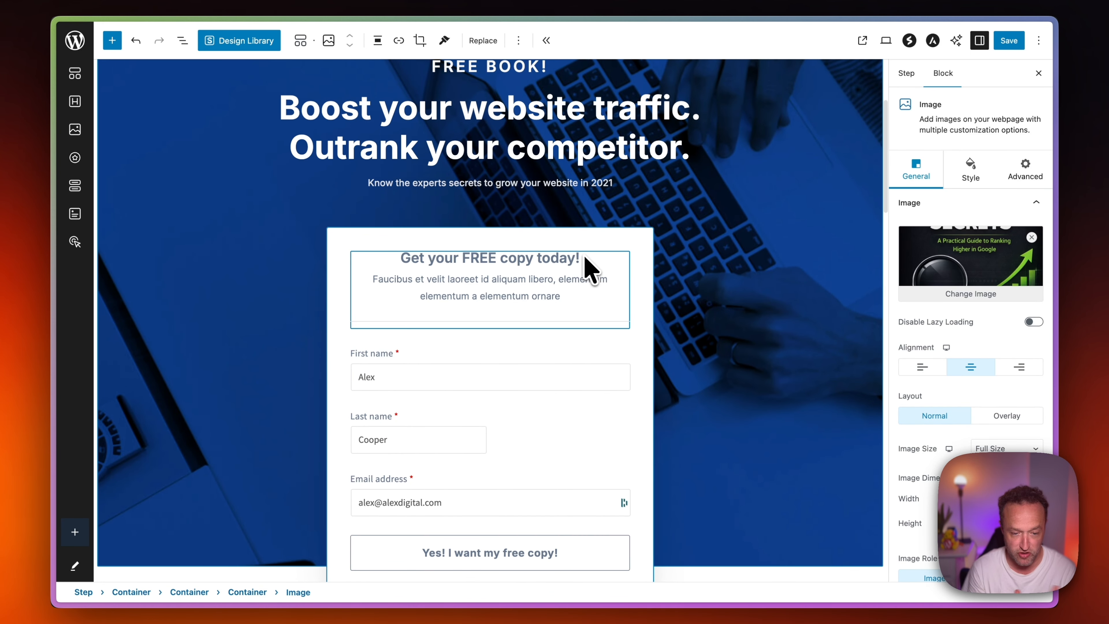
scroll(655, 245, "up", 2)
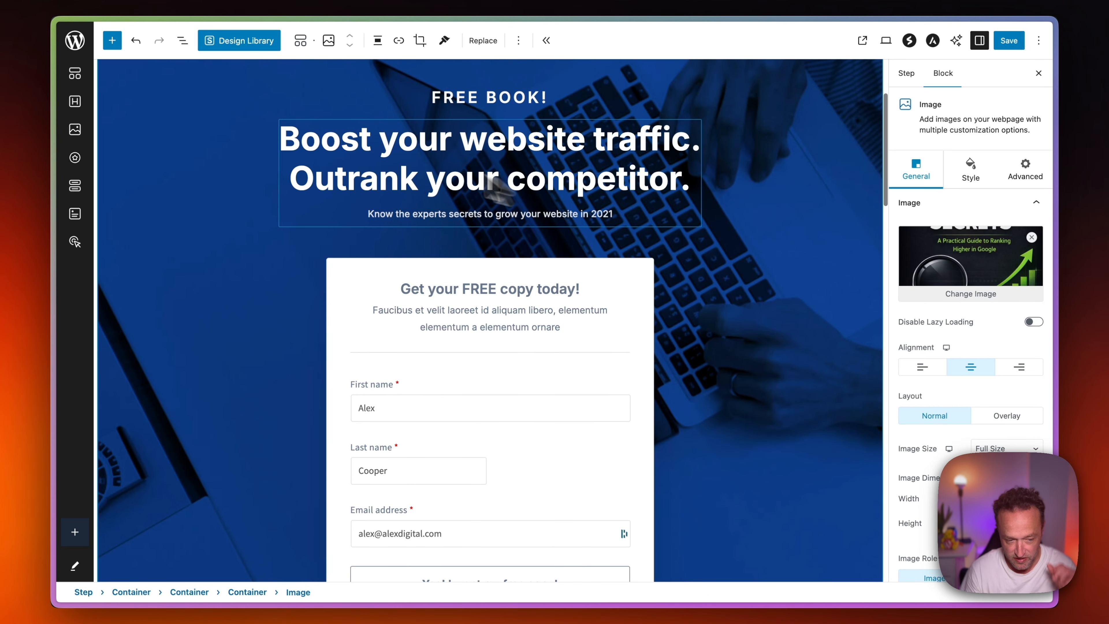
left_click(623, 216)
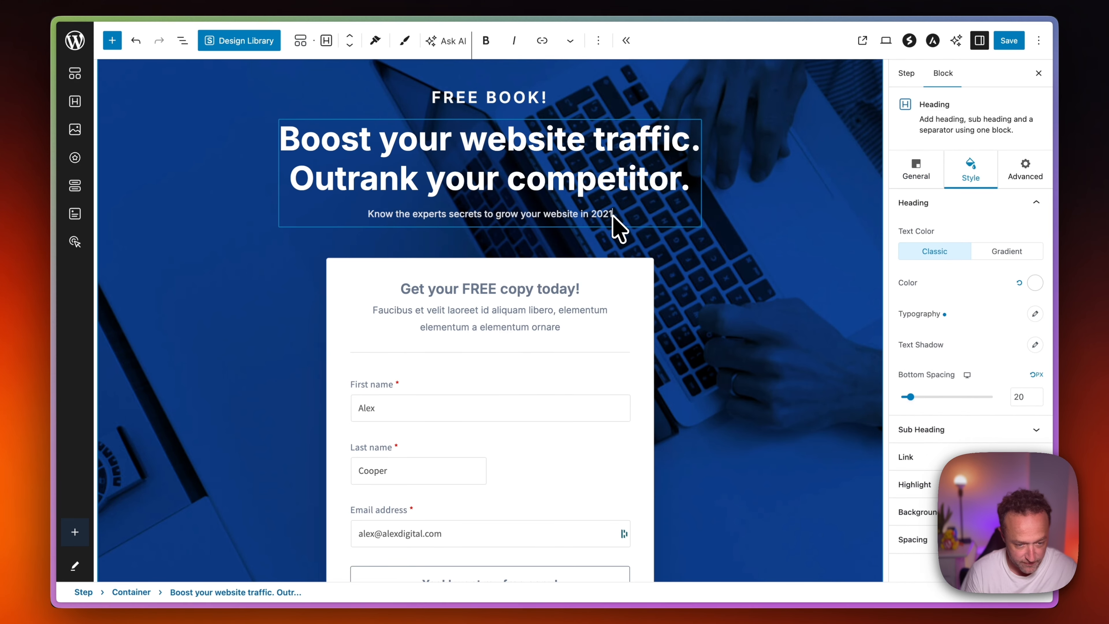
left_click(629, 265)
scroll(607, 380, "down", 3)
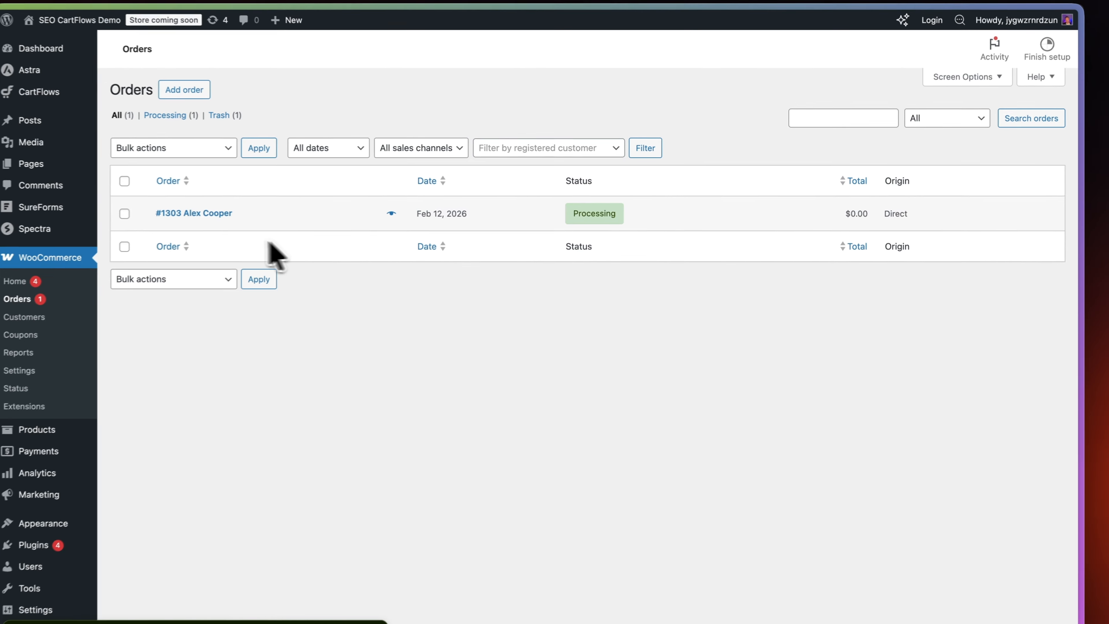
Open the Free SEO Guide order in the WooCommerce orders list to examine its customer and item details.
left_click(193, 215)
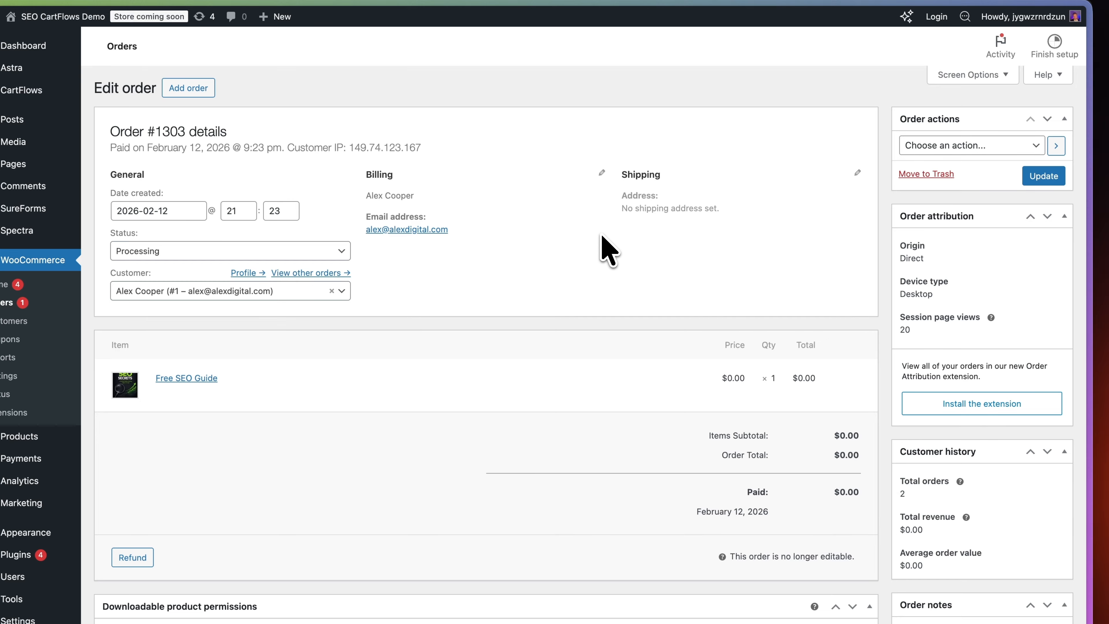
Examine the remaining sections of the Free SEO Guide order below its item totals.
scroll(601, 245, "down", 3)
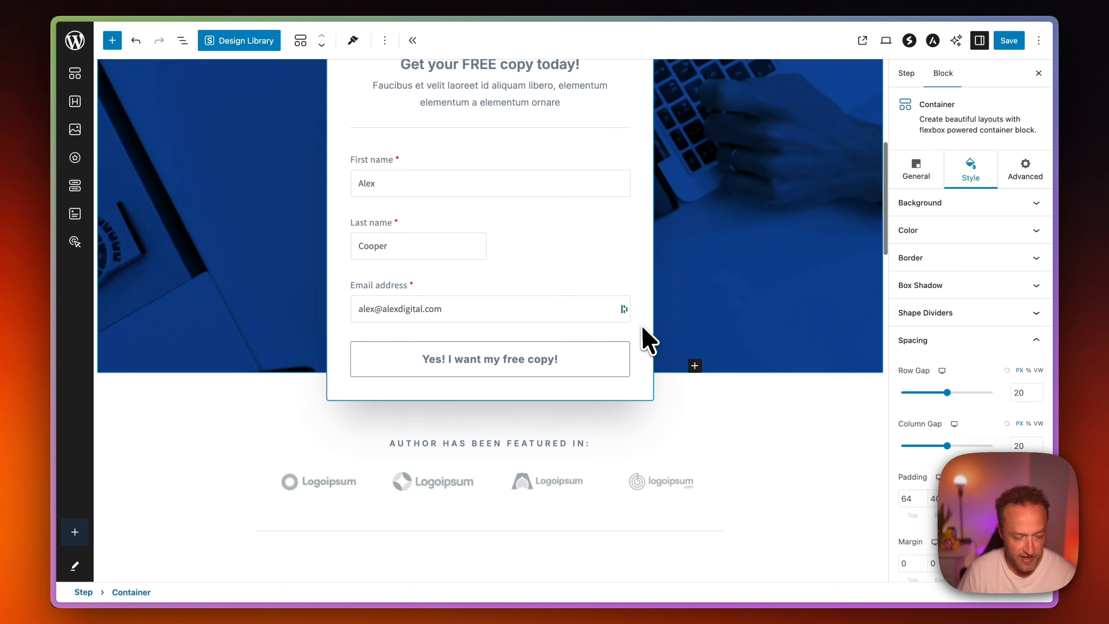
Save the Optin page and view the published step to review its headline section, form and new book cover.
scroll(648, 334, "up", 10)
left_click(1007, 40)
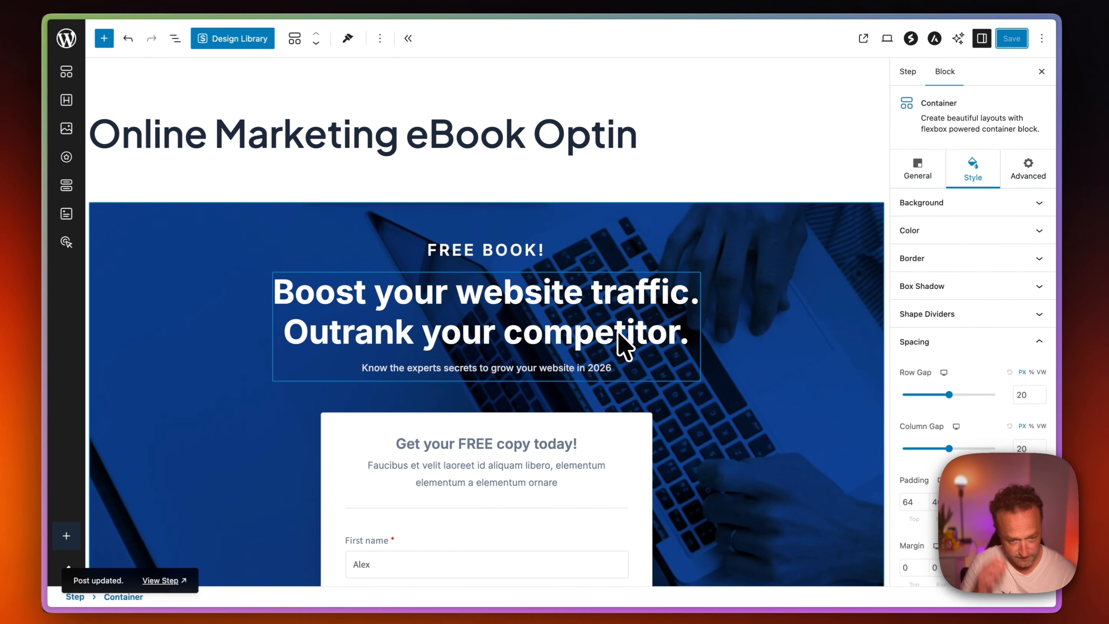
left_click(177, 579)
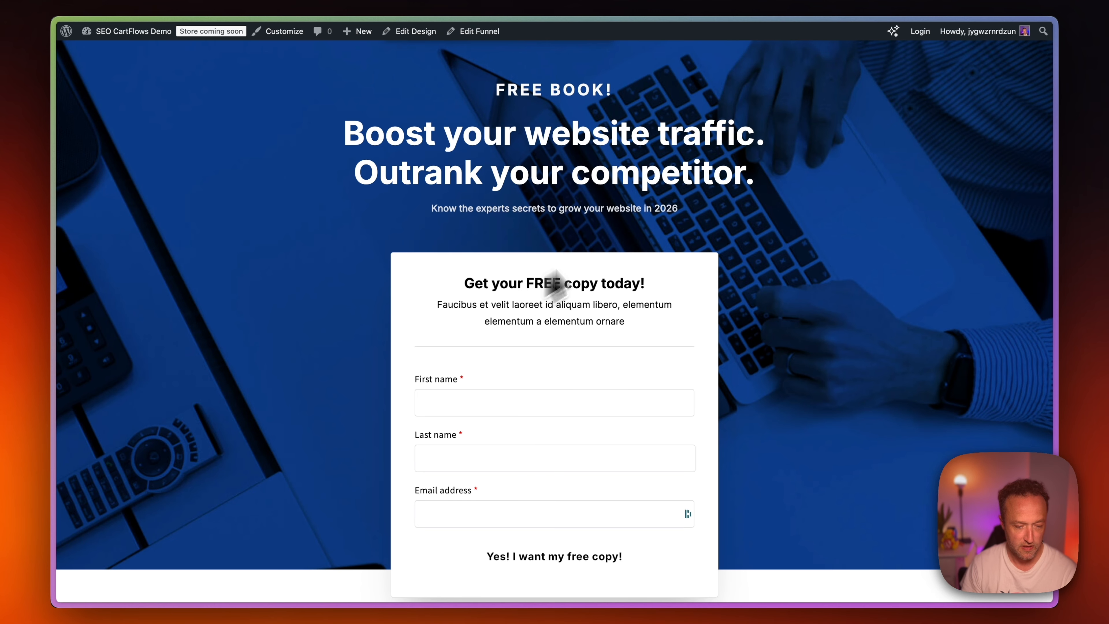
scroll(641, 231, "down", 12)
scroll(641, 222, "up", 15)
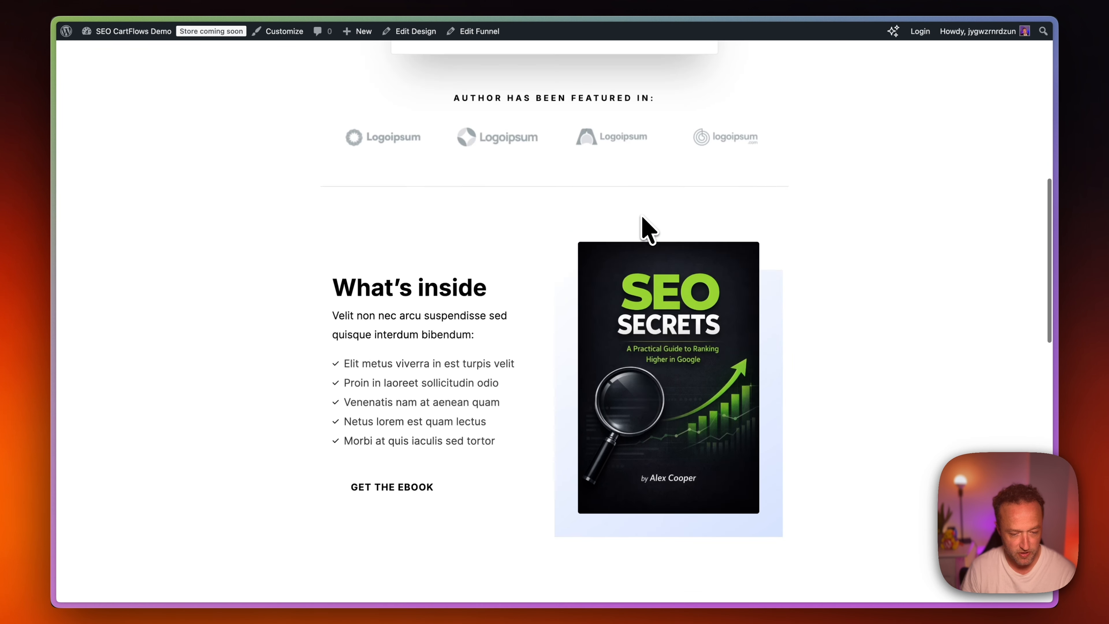
Fill in the opt-in form with the customer's first name, last name and email address, and submit the free copy request.
scroll(641, 222, "down", 2)
left_click(520, 333)
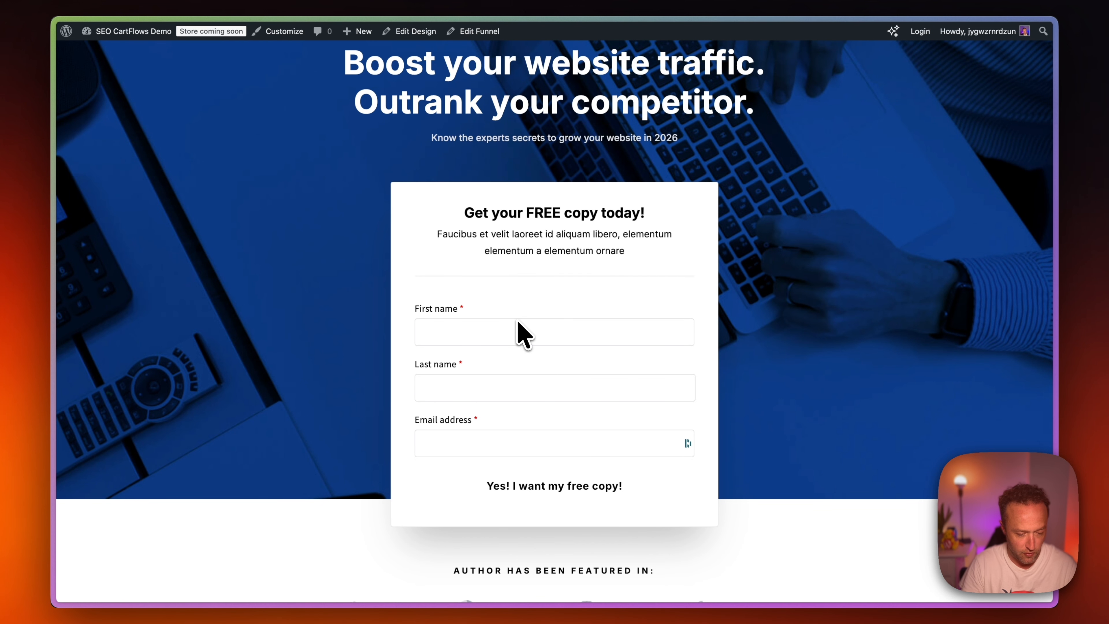
key("Tab")
key("Tab")
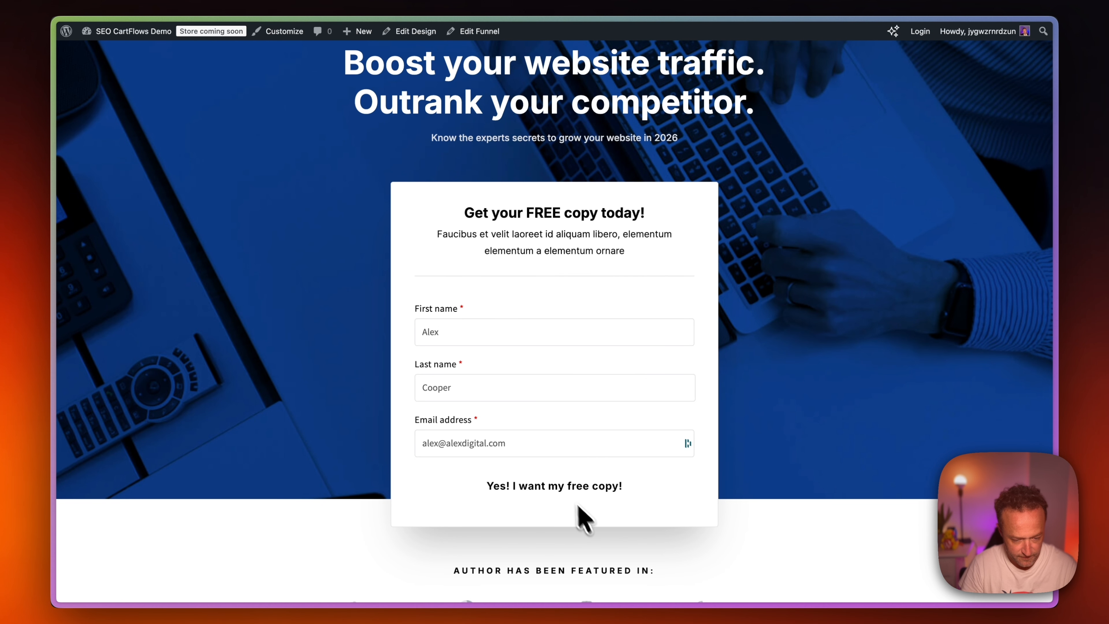
left_click(563, 486)
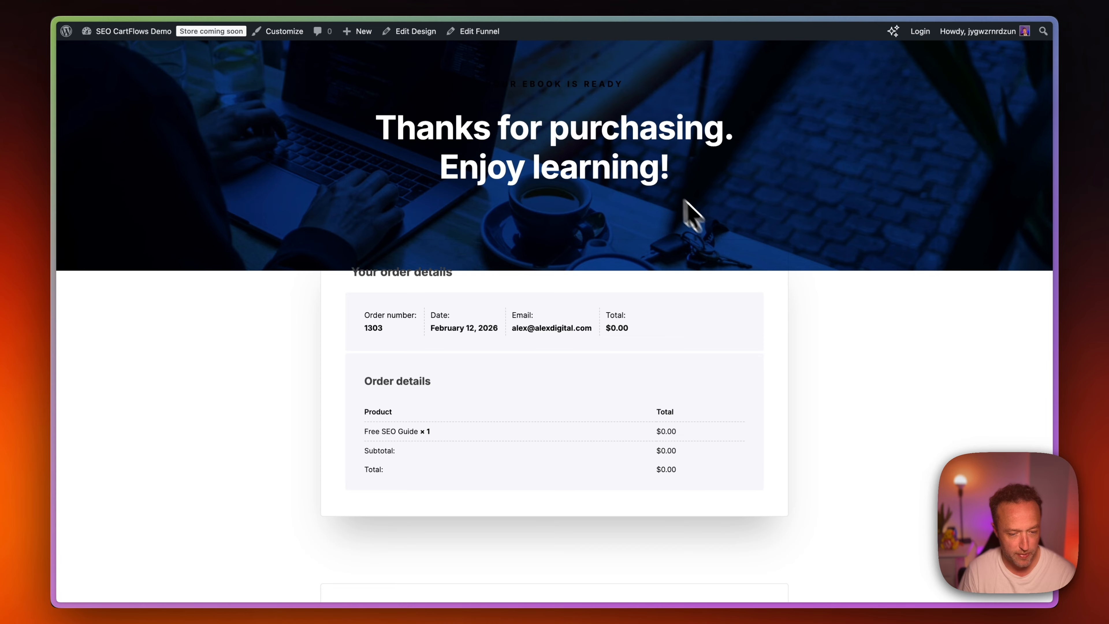
Look over the Thank You page's header, order details and upgrade offer section.
scroll(700, 210, "down", 5)
scroll(706, 200, "down", 5)
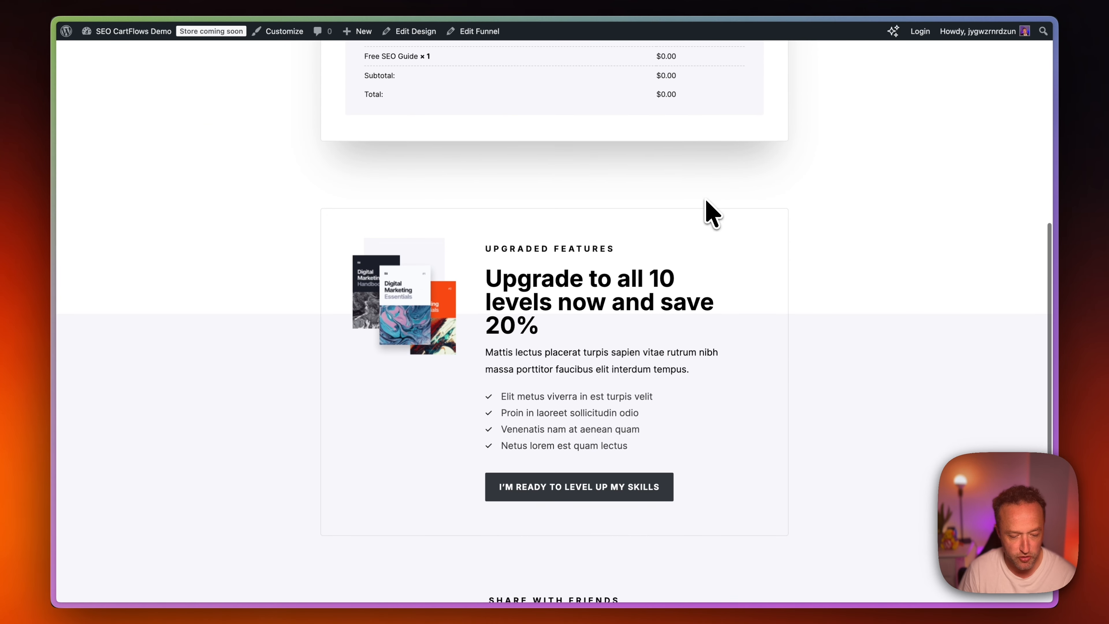
scroll(706, 200, "up", 4)
scroll(712, 213, "up", 6)
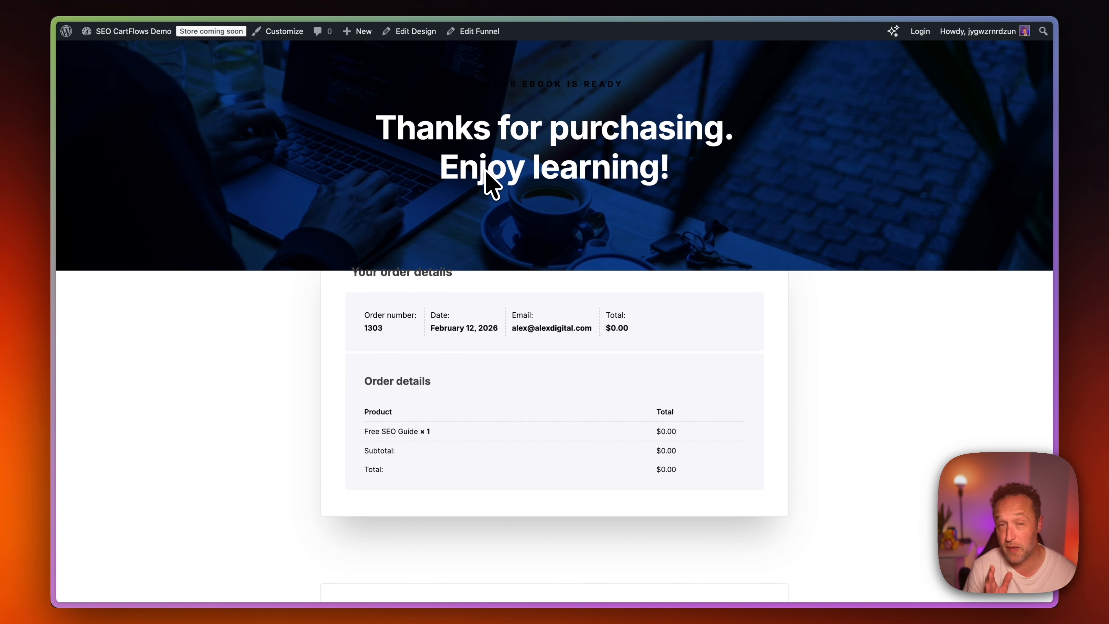
scroll(539, 260, "down", 10)
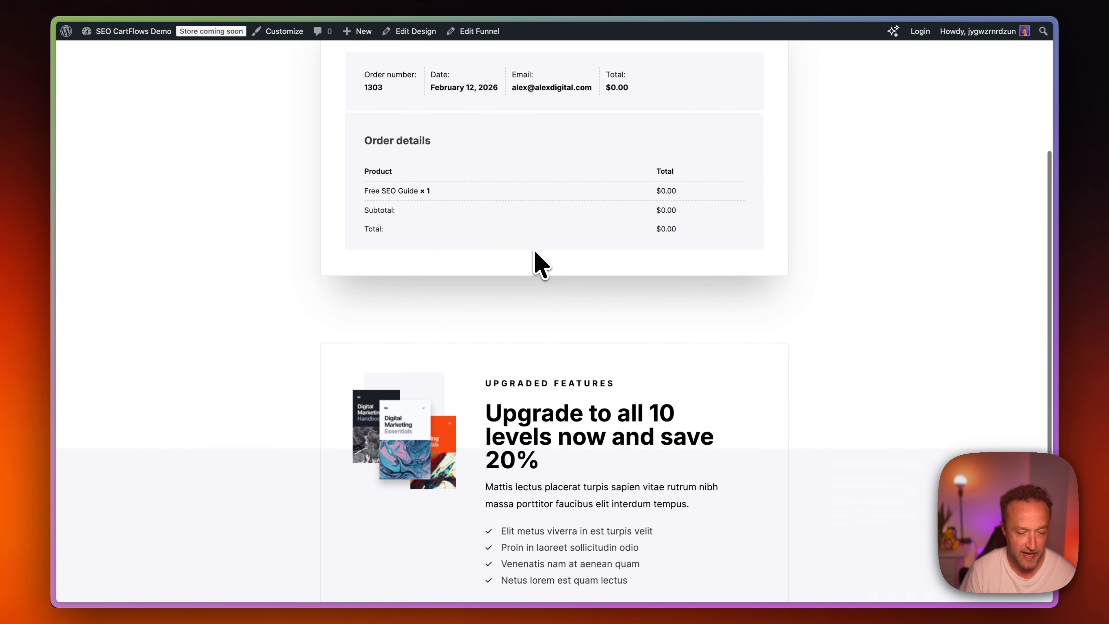
scroll(540, 263, "up", 10)
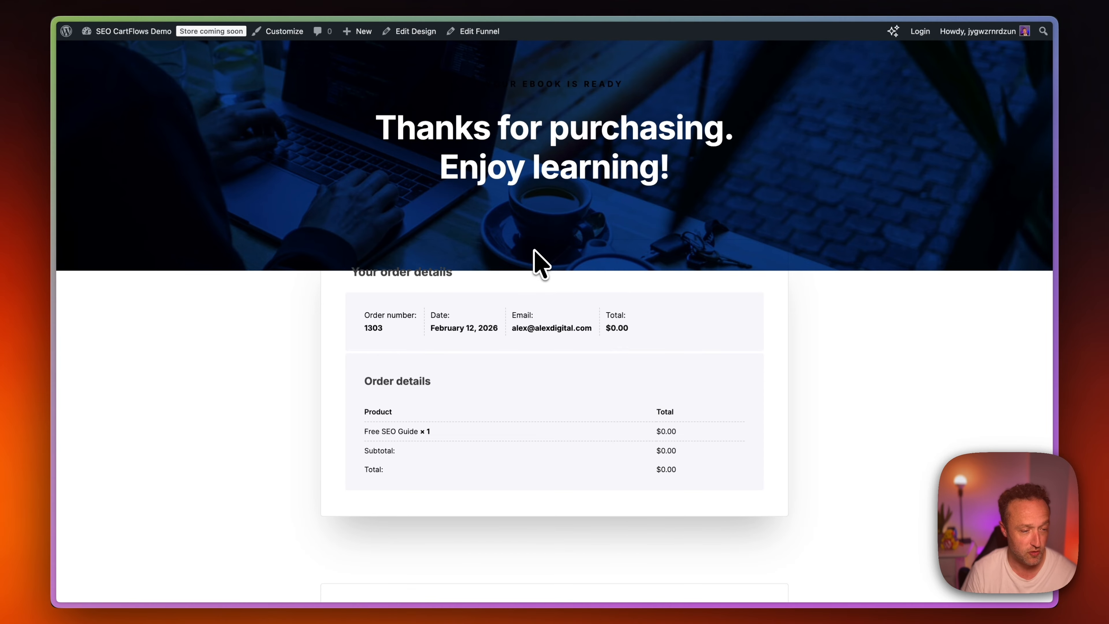
Prompt SureForms' AI form generator for a 1-click poll asking "Where is your agency currently struggling the most with SEO?" with backlinks, content-ranking and beginner options.
mouse_move(126, 33)
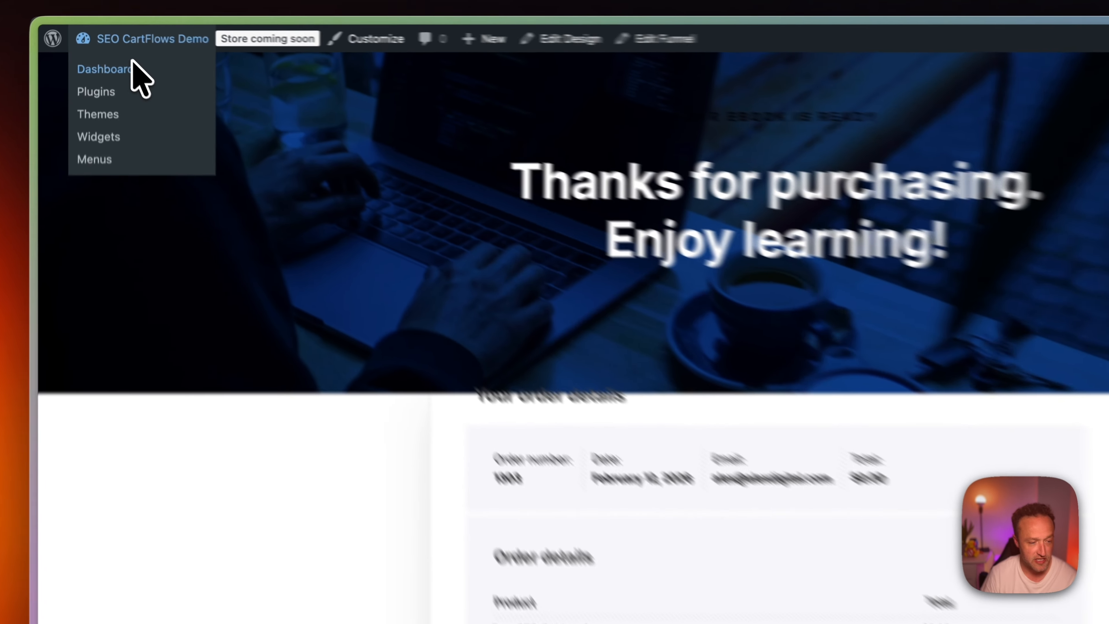
left_click(132, 68)
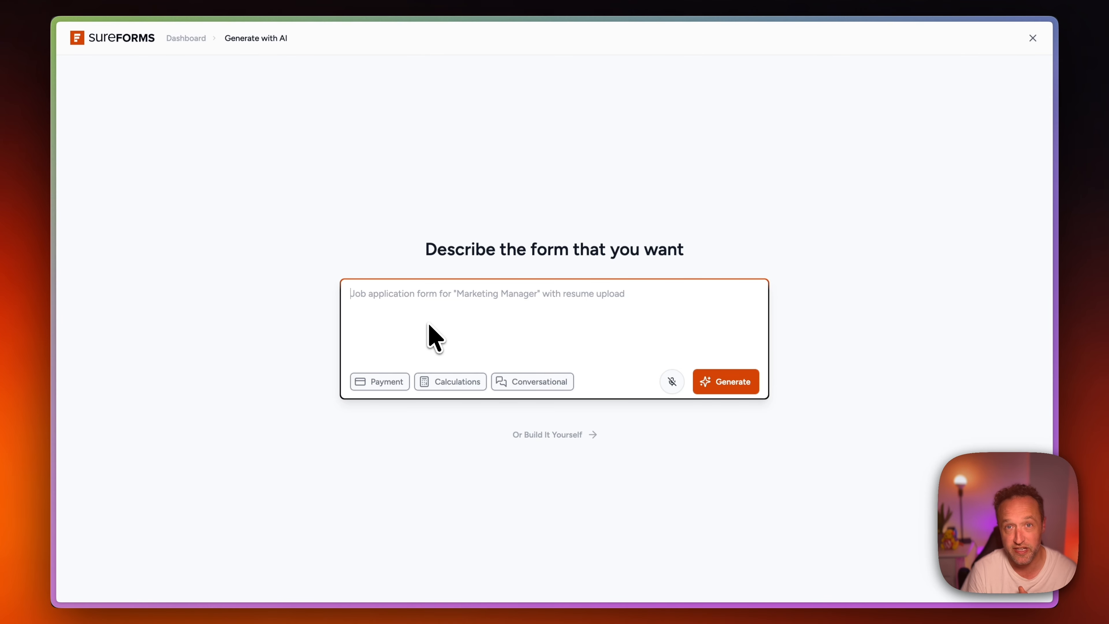
type("I want a 1-click poll that asks \"Where is your agency currently struggling the most with SEO?\" the options are: Option A: \"We don't have enough backlinks.\" Option B: \"Our content isn't ranking.\" Option C: \"I'm just a beginner learning the ropes.\"")
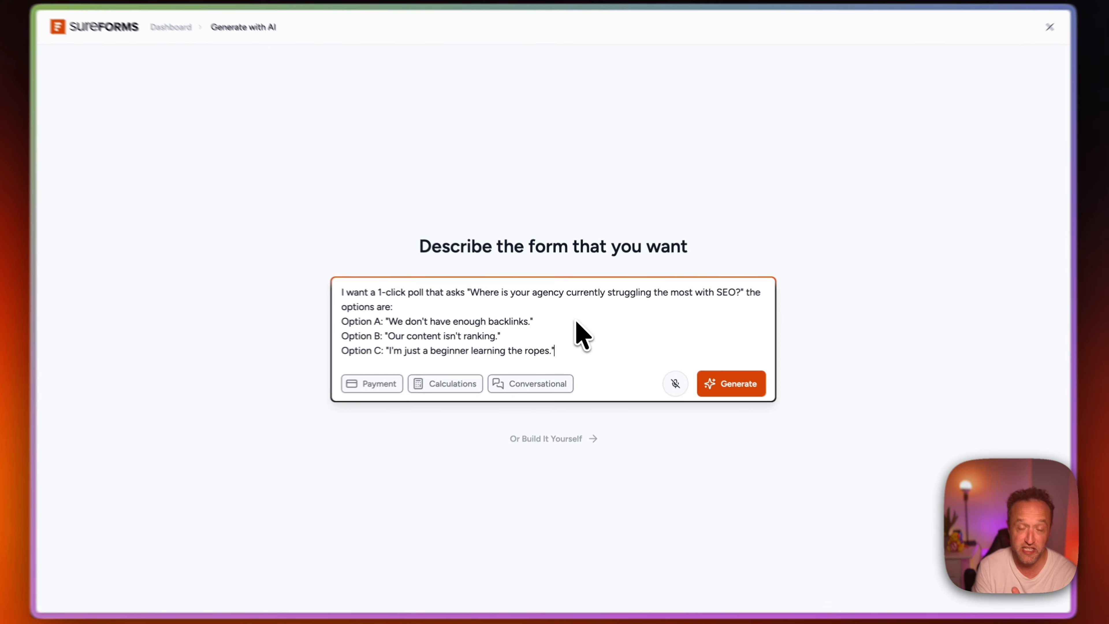